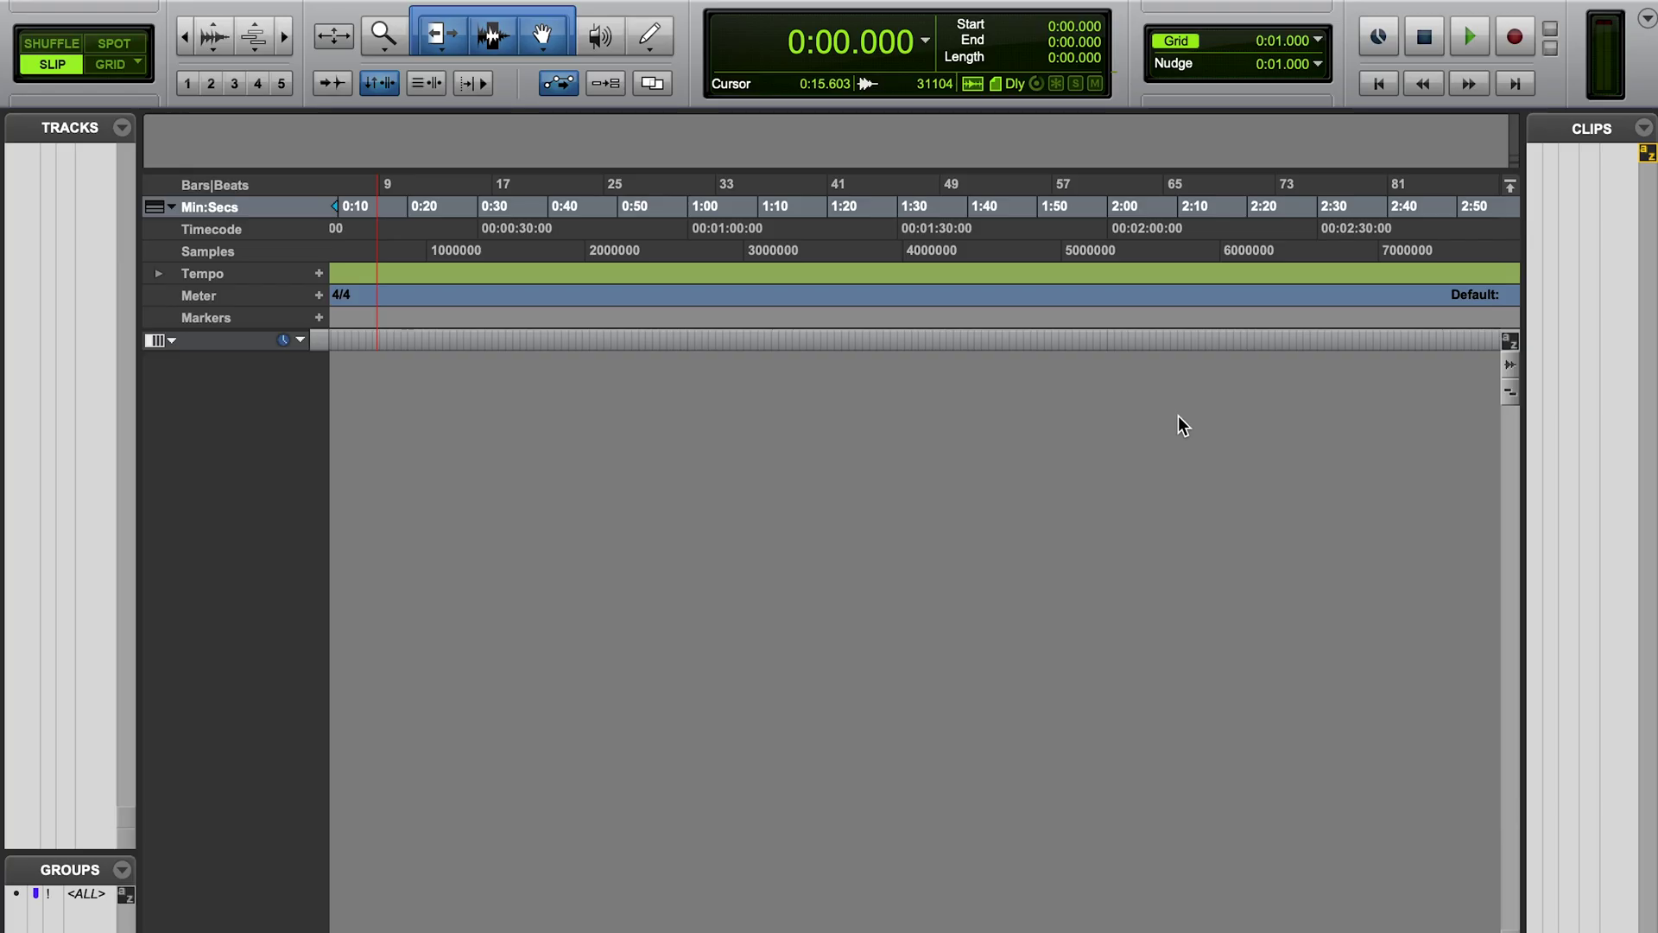
Open the New Tracks dialog in the empty session with Shift+Cmd+N
key(super+shift+n)
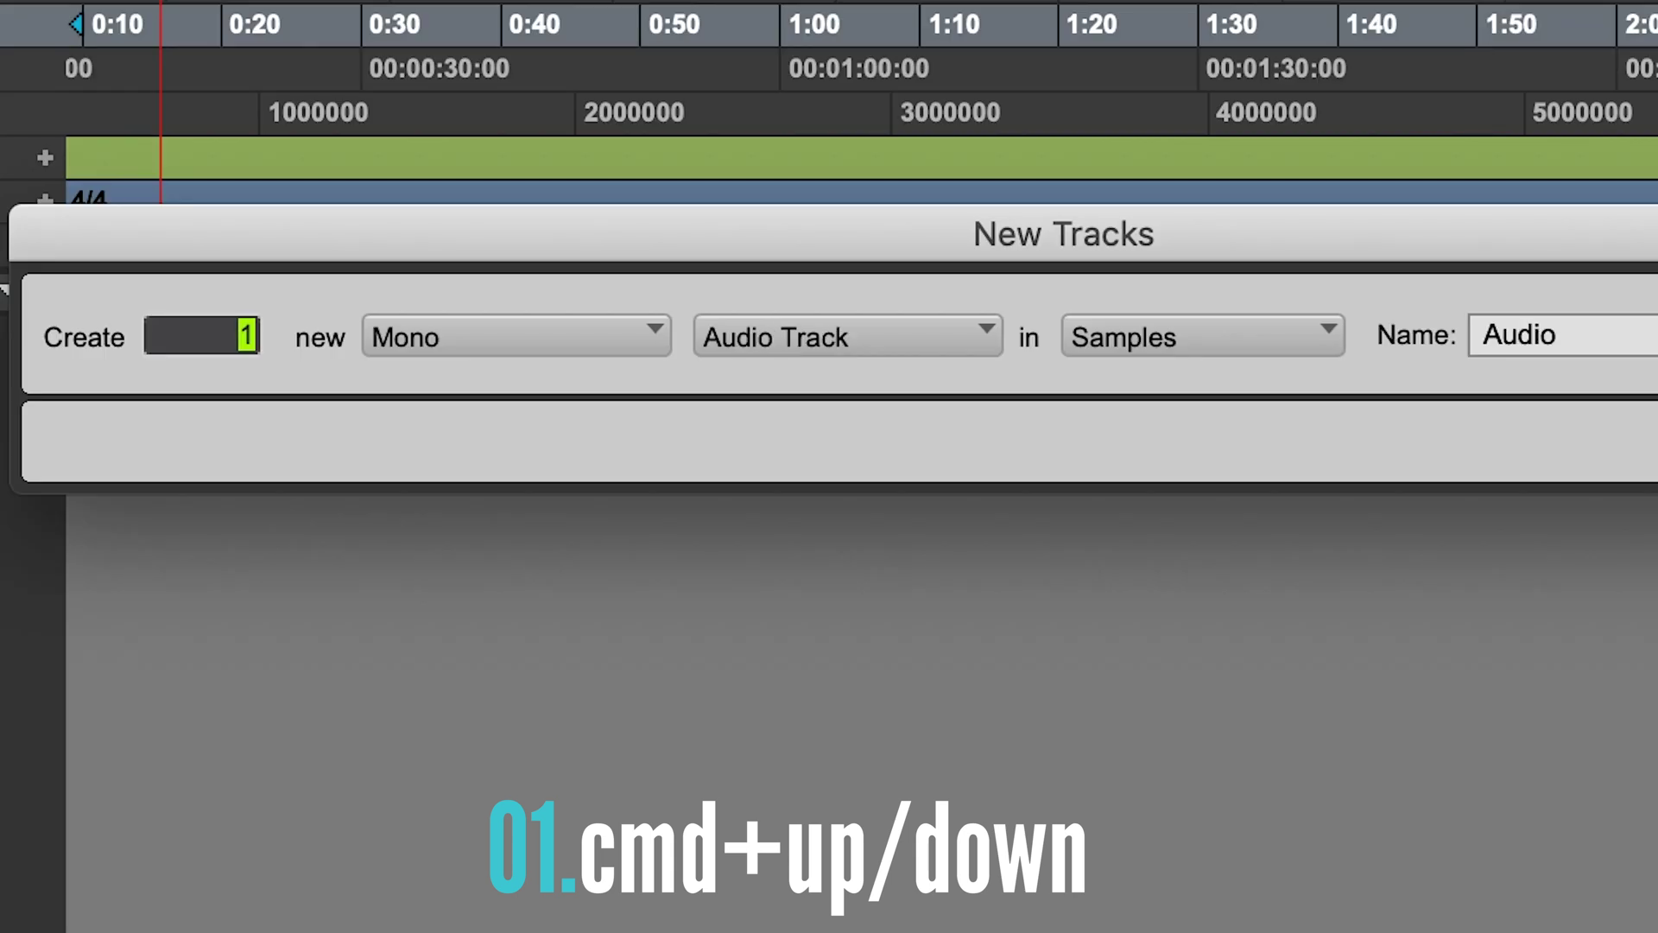
Set the first row to 10 mono audio tracks, add an aux input row and a third row
key(super+Up)
key(super+Up)
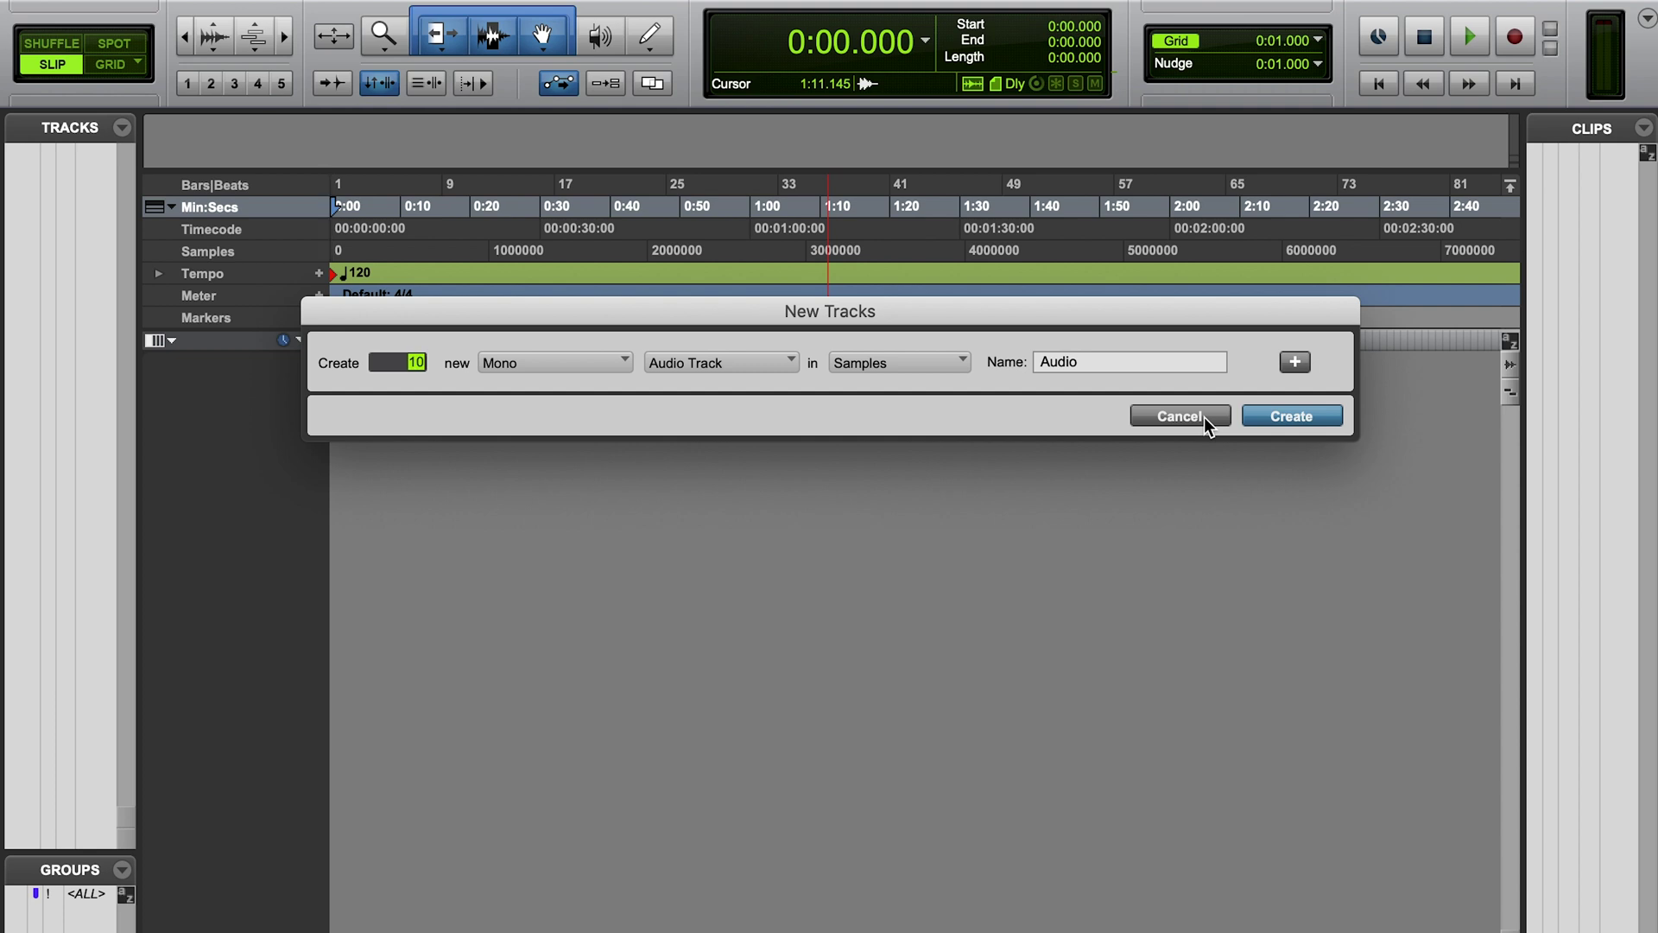
key(super+shift+Down)
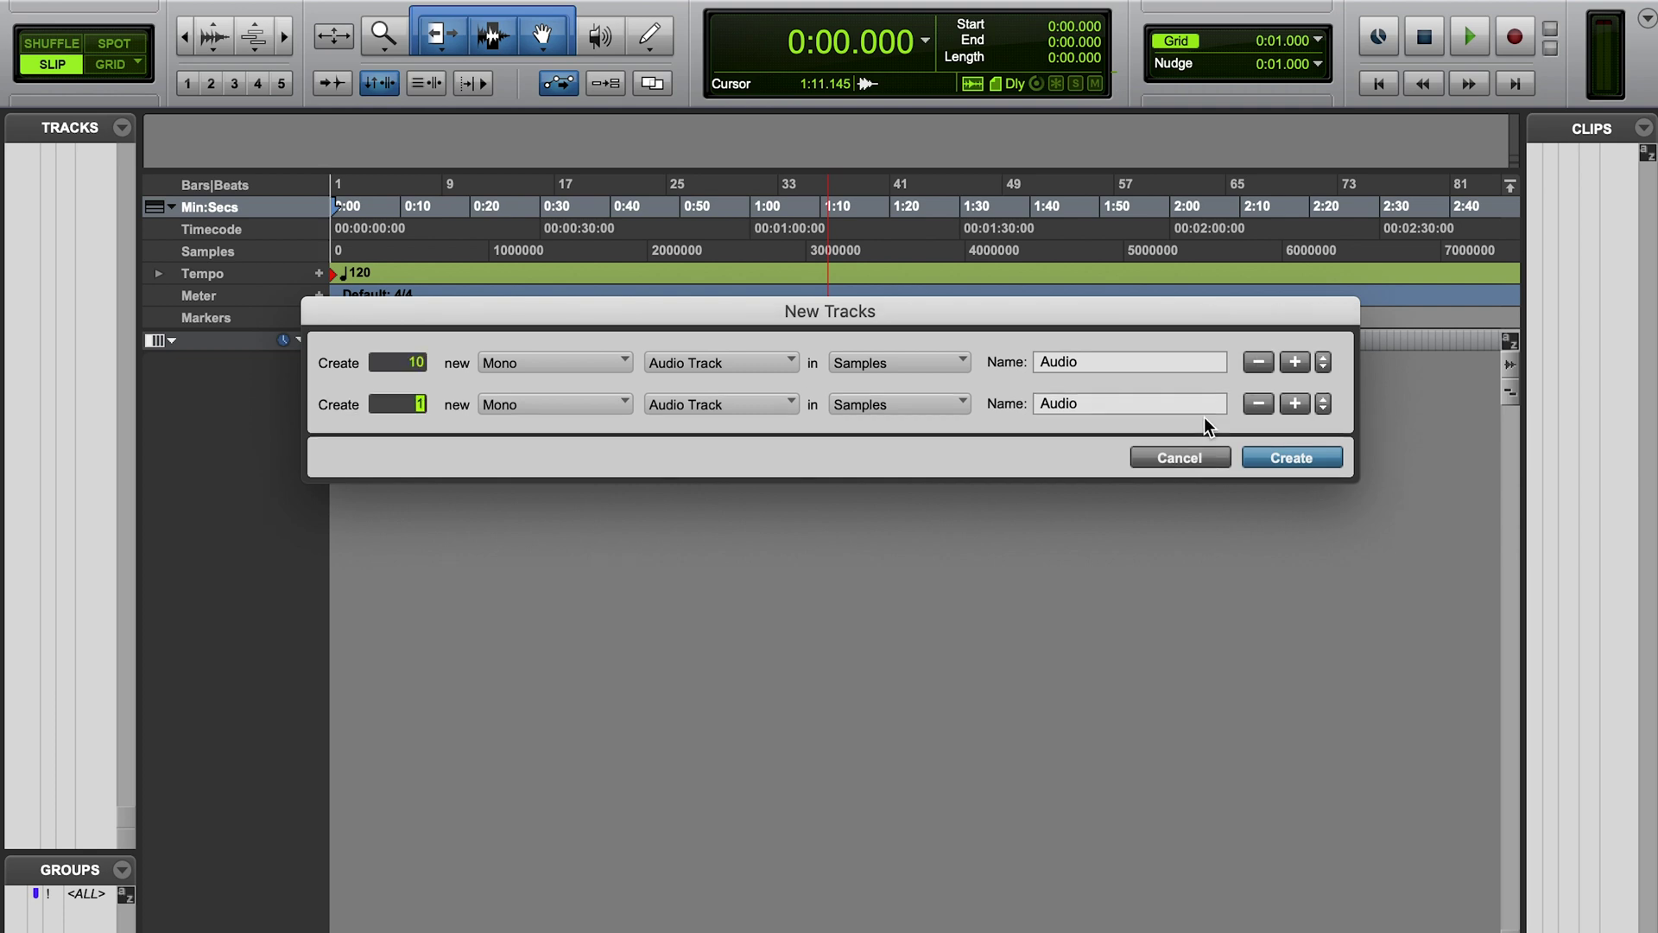
key(super+Down)
key(super+shift+Down)
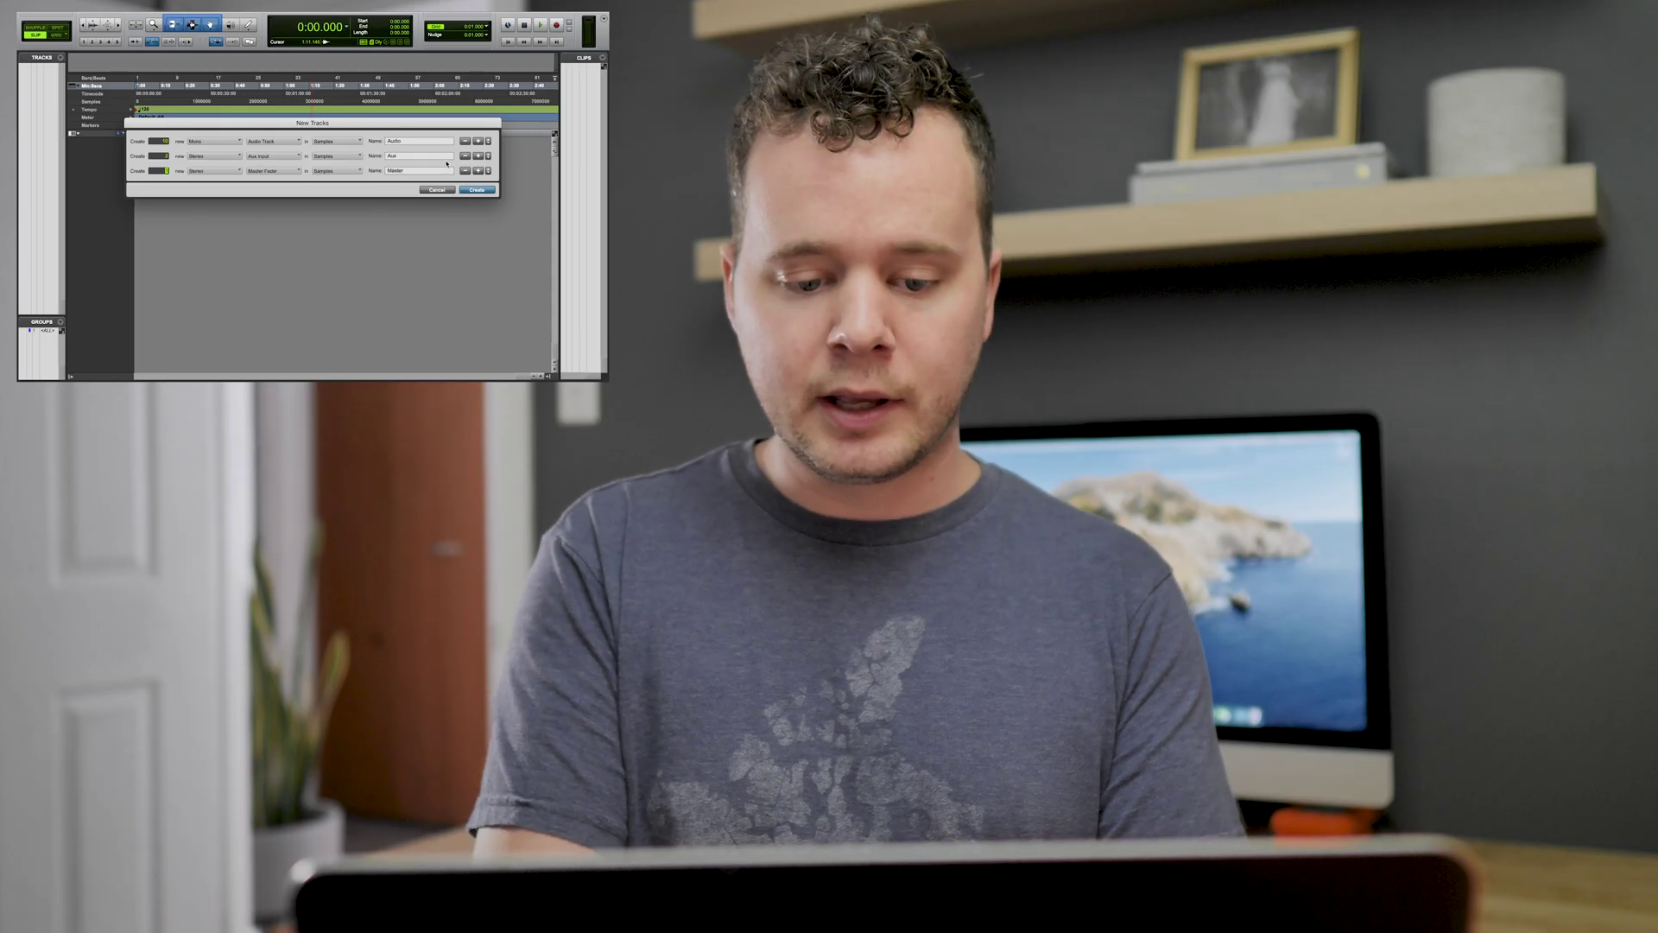
Make the third row a stereo master fader, add a fourth row, and create all tracks
key(super+Up)
key(super+shift+Down)
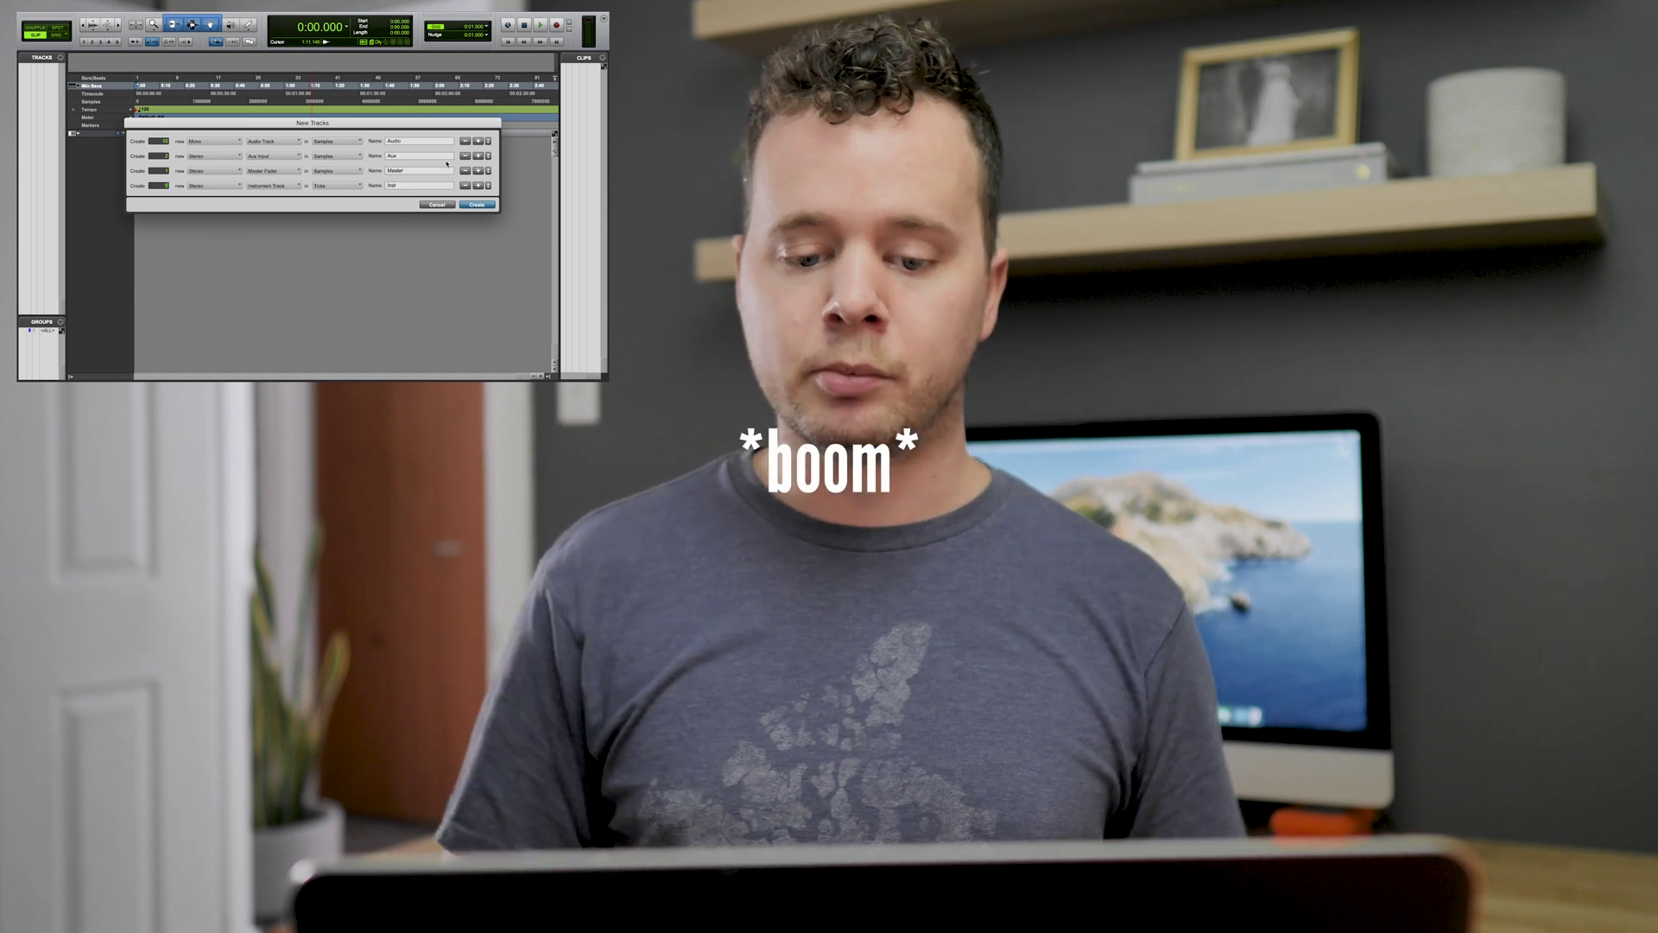
key(Return)
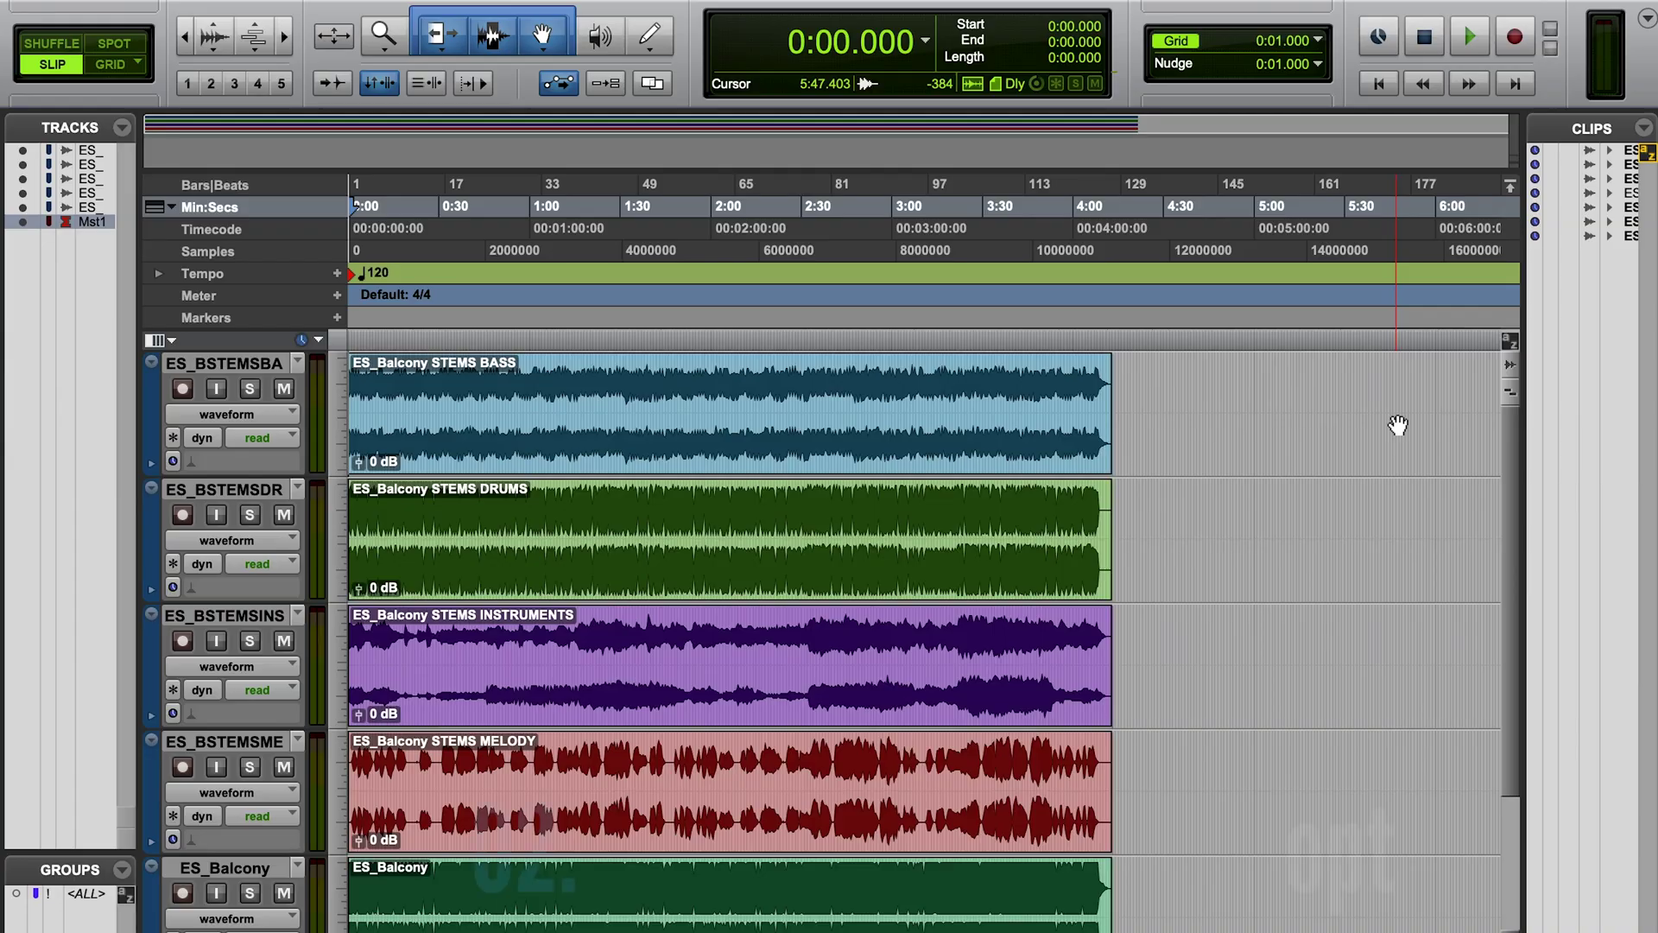
Zoom the timeline so the ES_Balcony stem clips fill the Edit window width
key(alt+a)
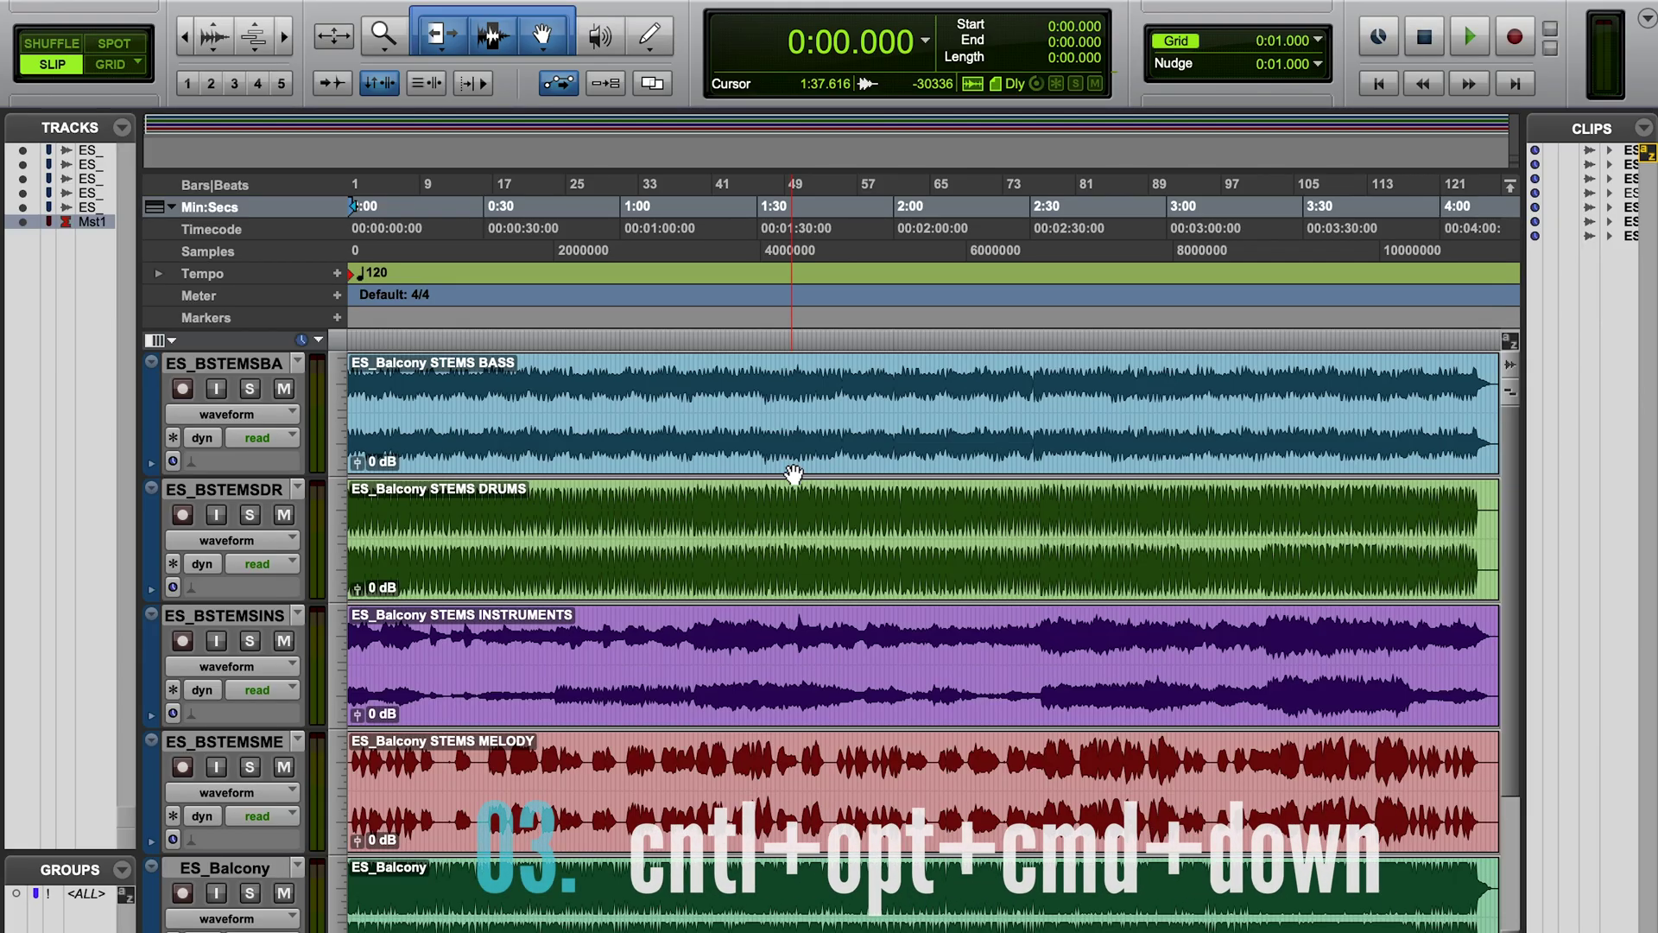
Shrink all track heights one step and delete two sections from the bass clip
key(ctrl+alt+super+Down)
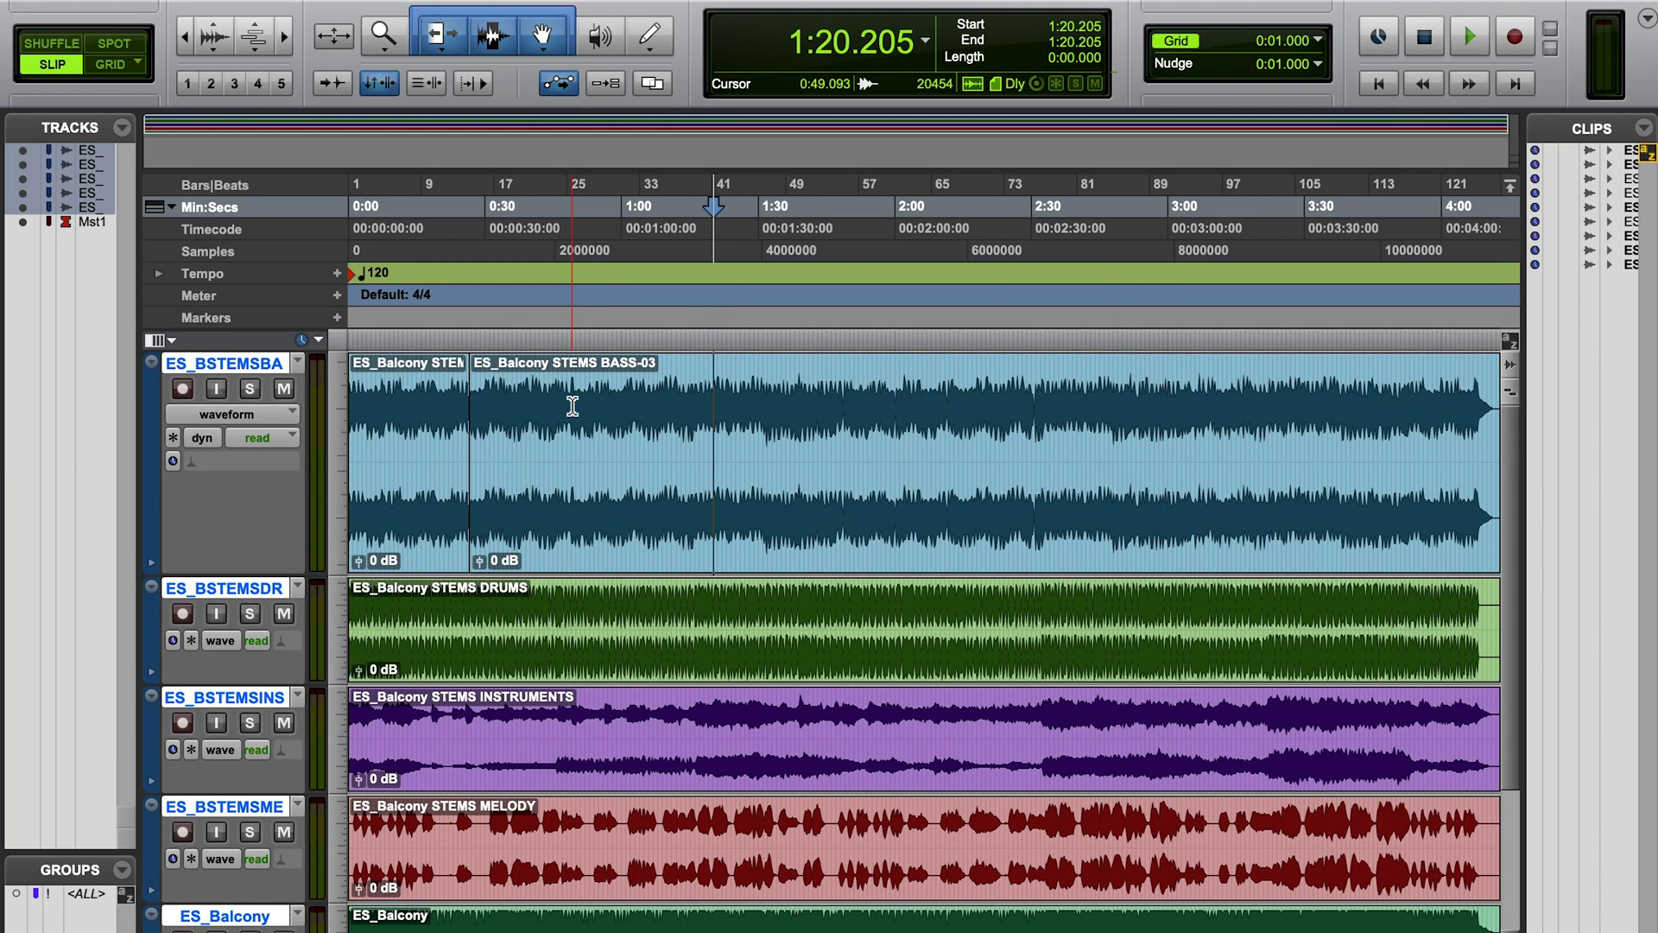
drag(574, 402, 632, 404)
key(Delete)
drag(807, 387, 845, 387)
key(Delete)
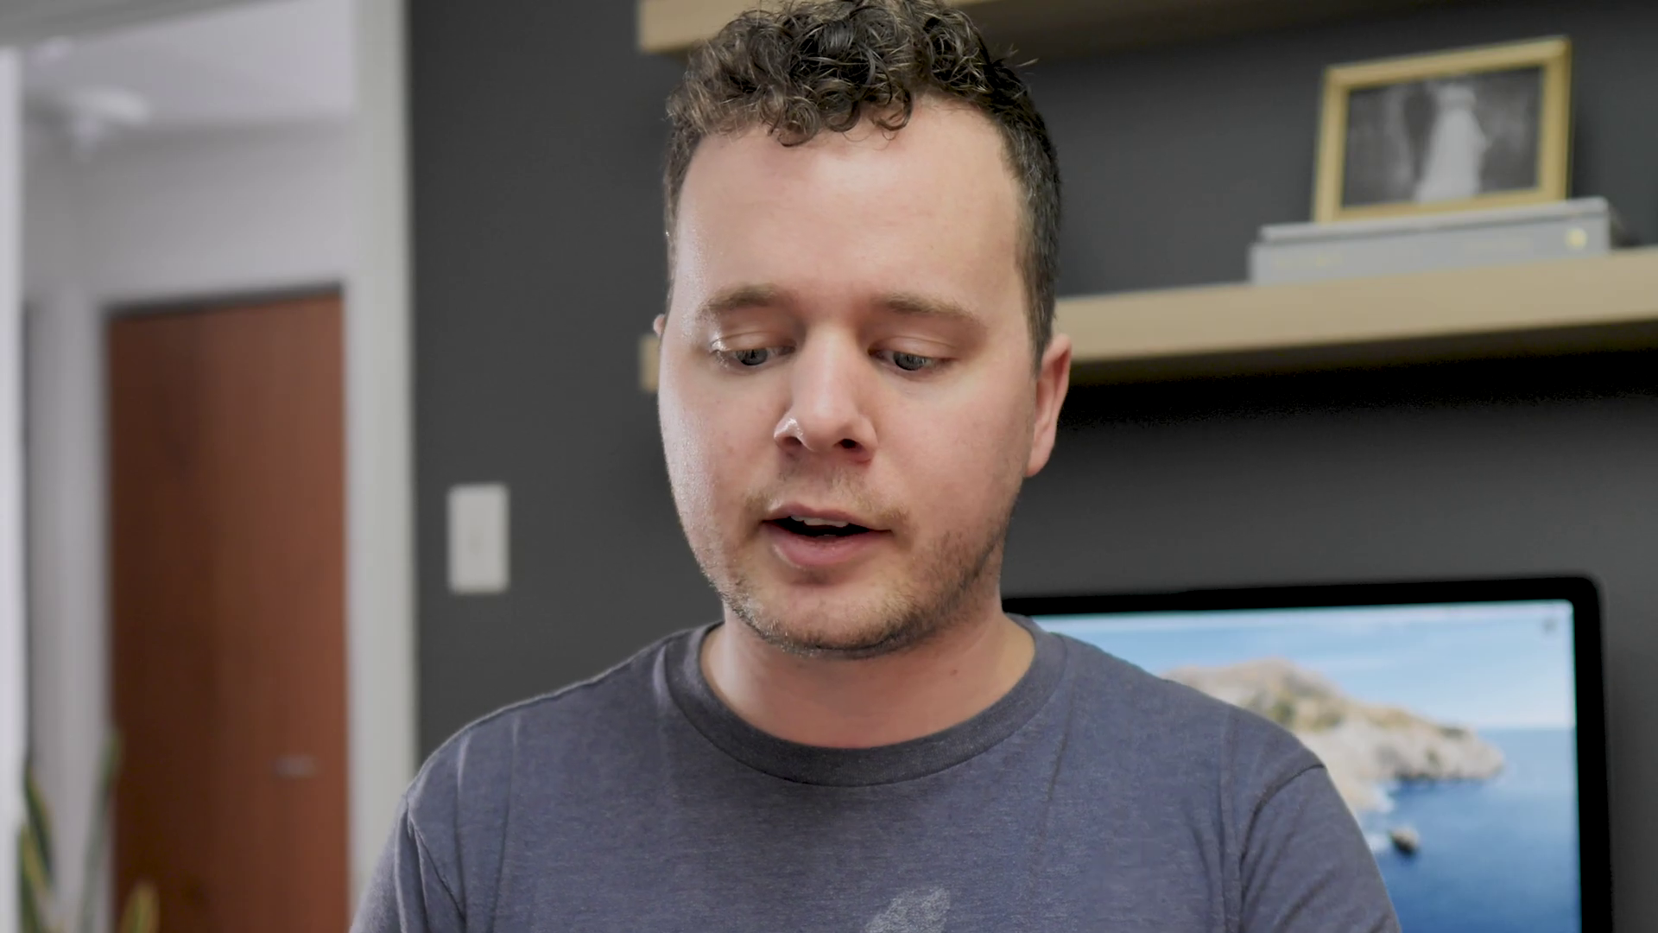
click(597, 392)
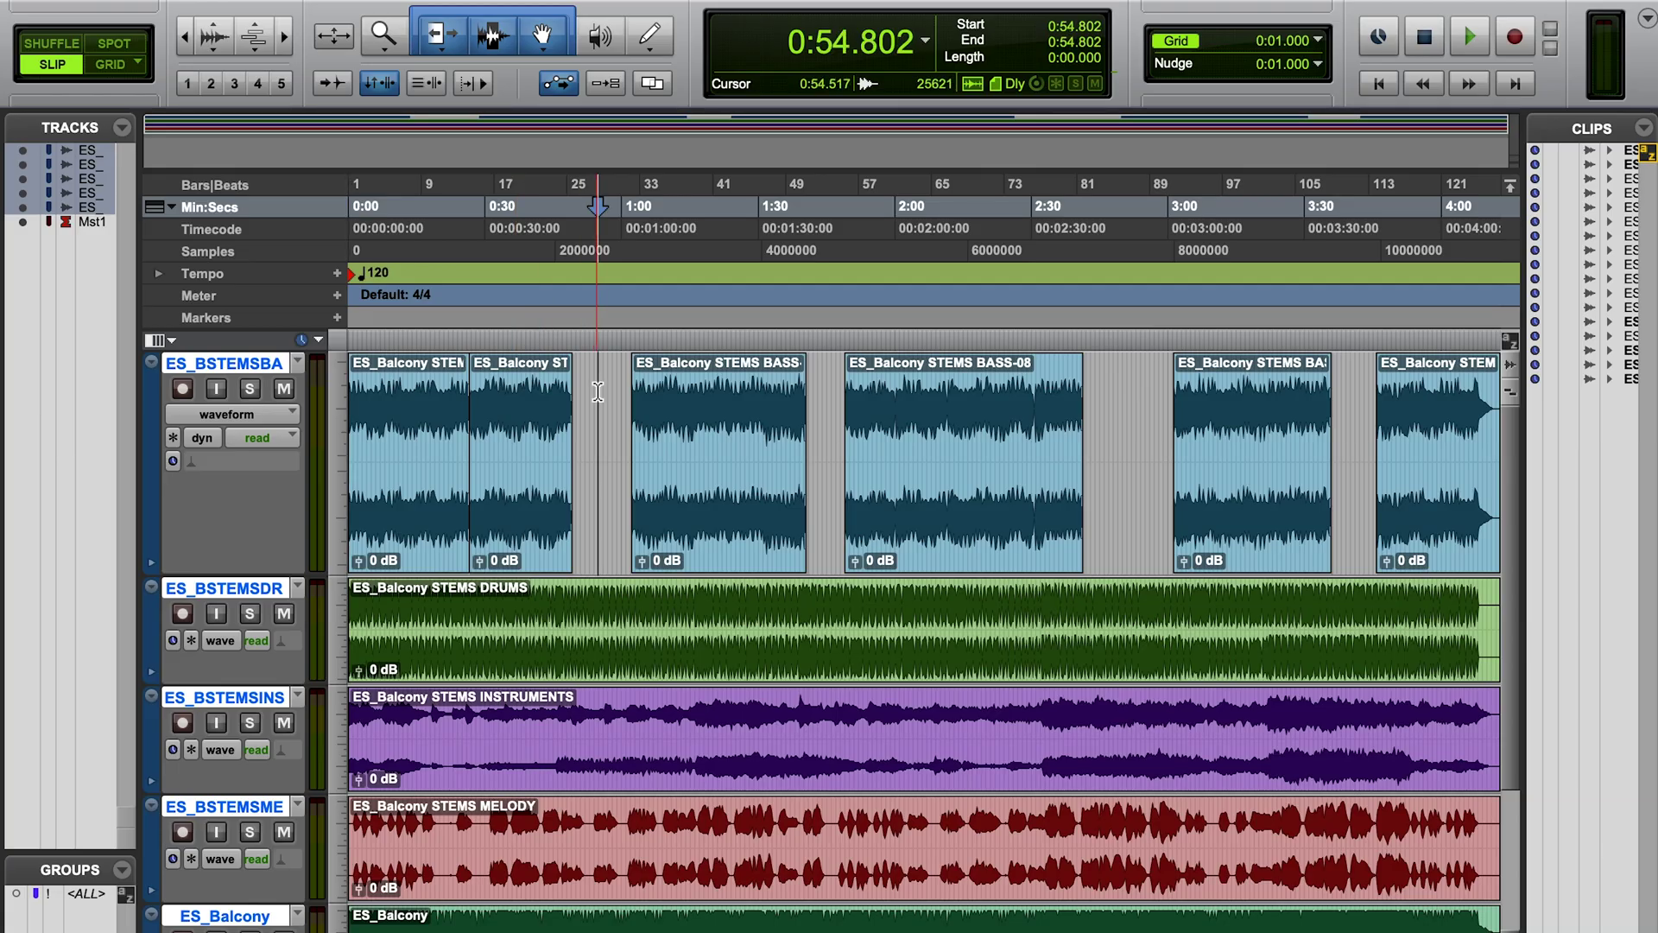
Consolidate all bass clips into ES_Balcony STEMS BASS_01 and set the bass track to medium height
key(ctrl+a)
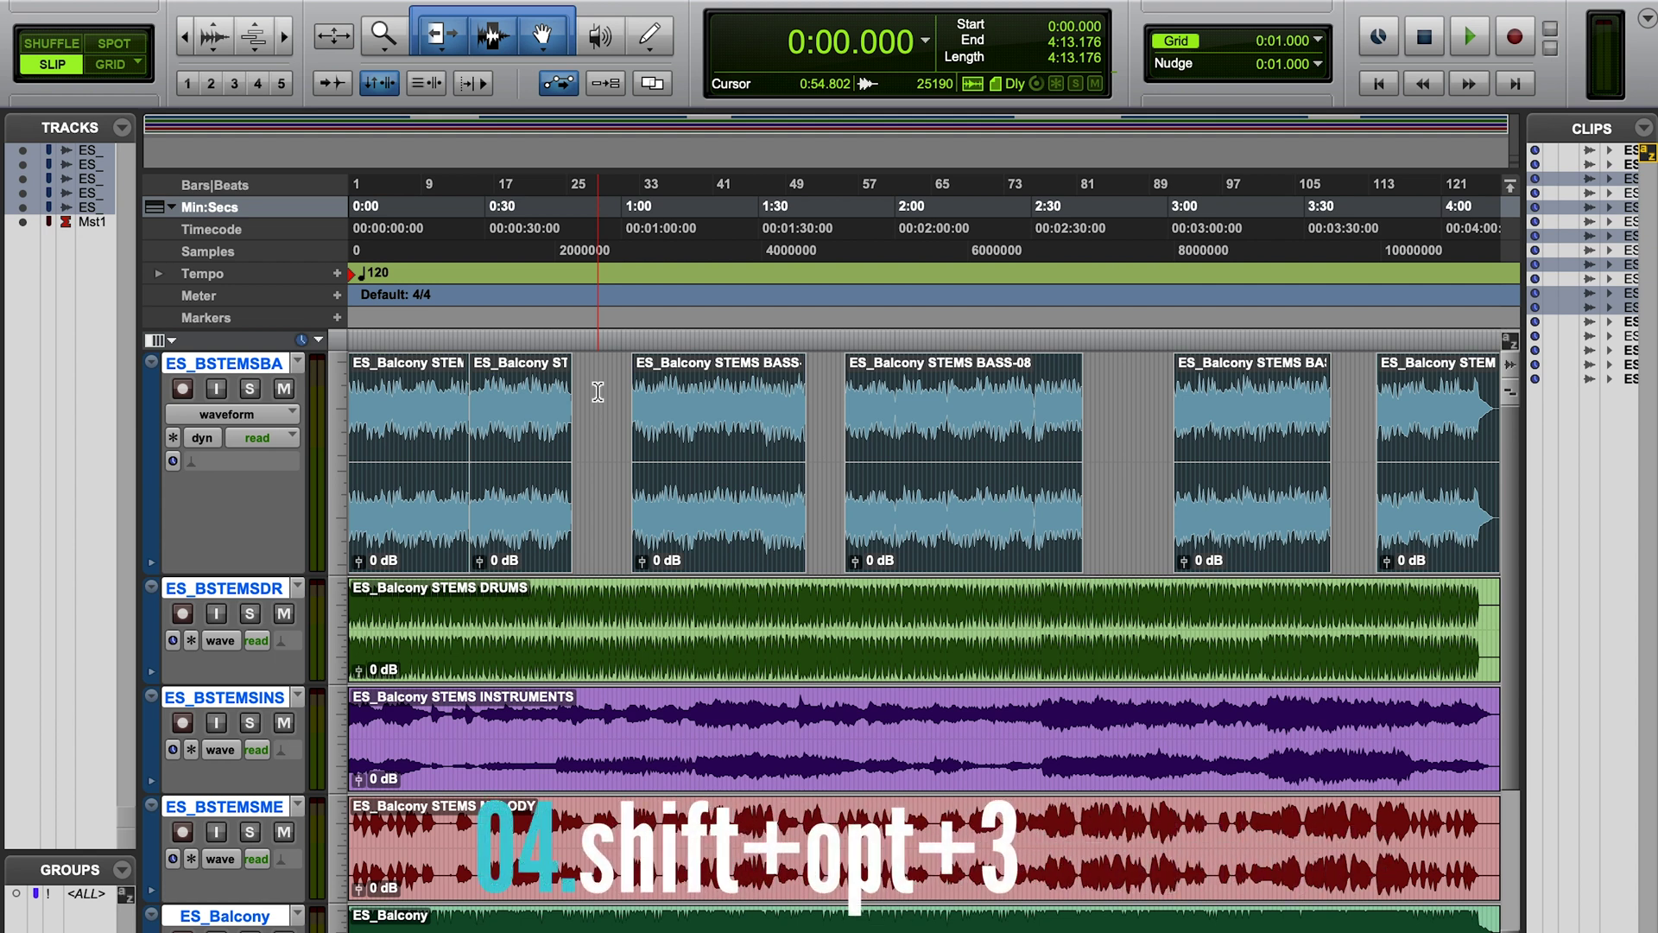
key(shift+alt+3)
click(607, 388)
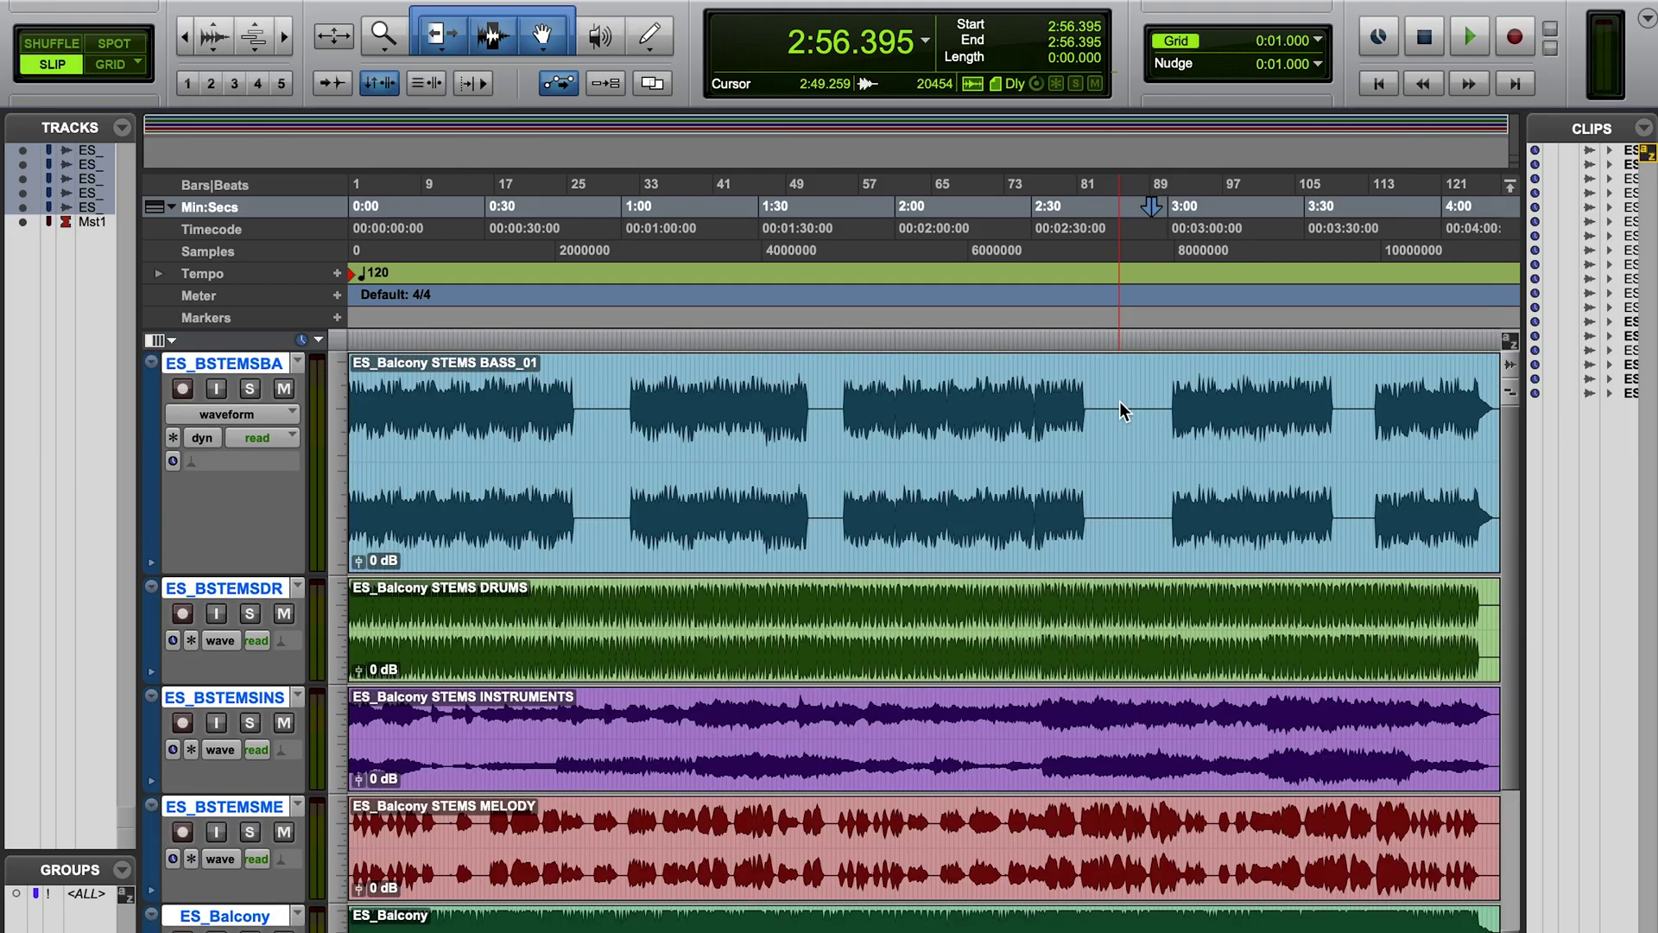
key(ctrl+Down)
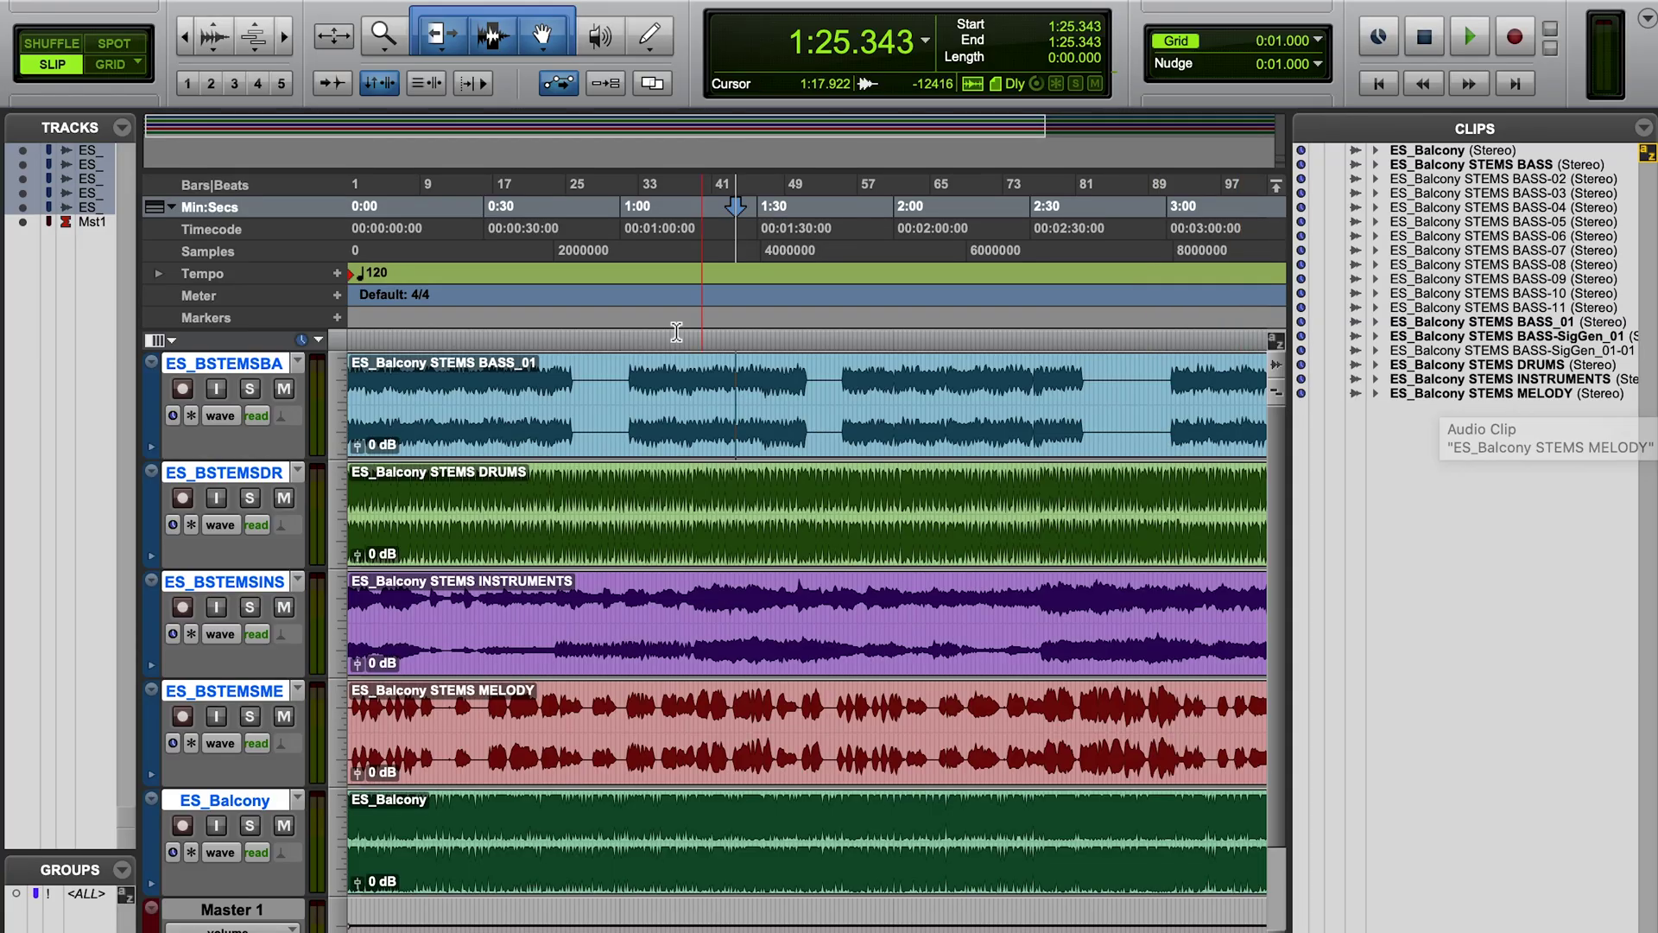
Select the BASS_01 clip, then the two BASS-SigGen_01 silence clips in the Clips list
double_click(617, 389)
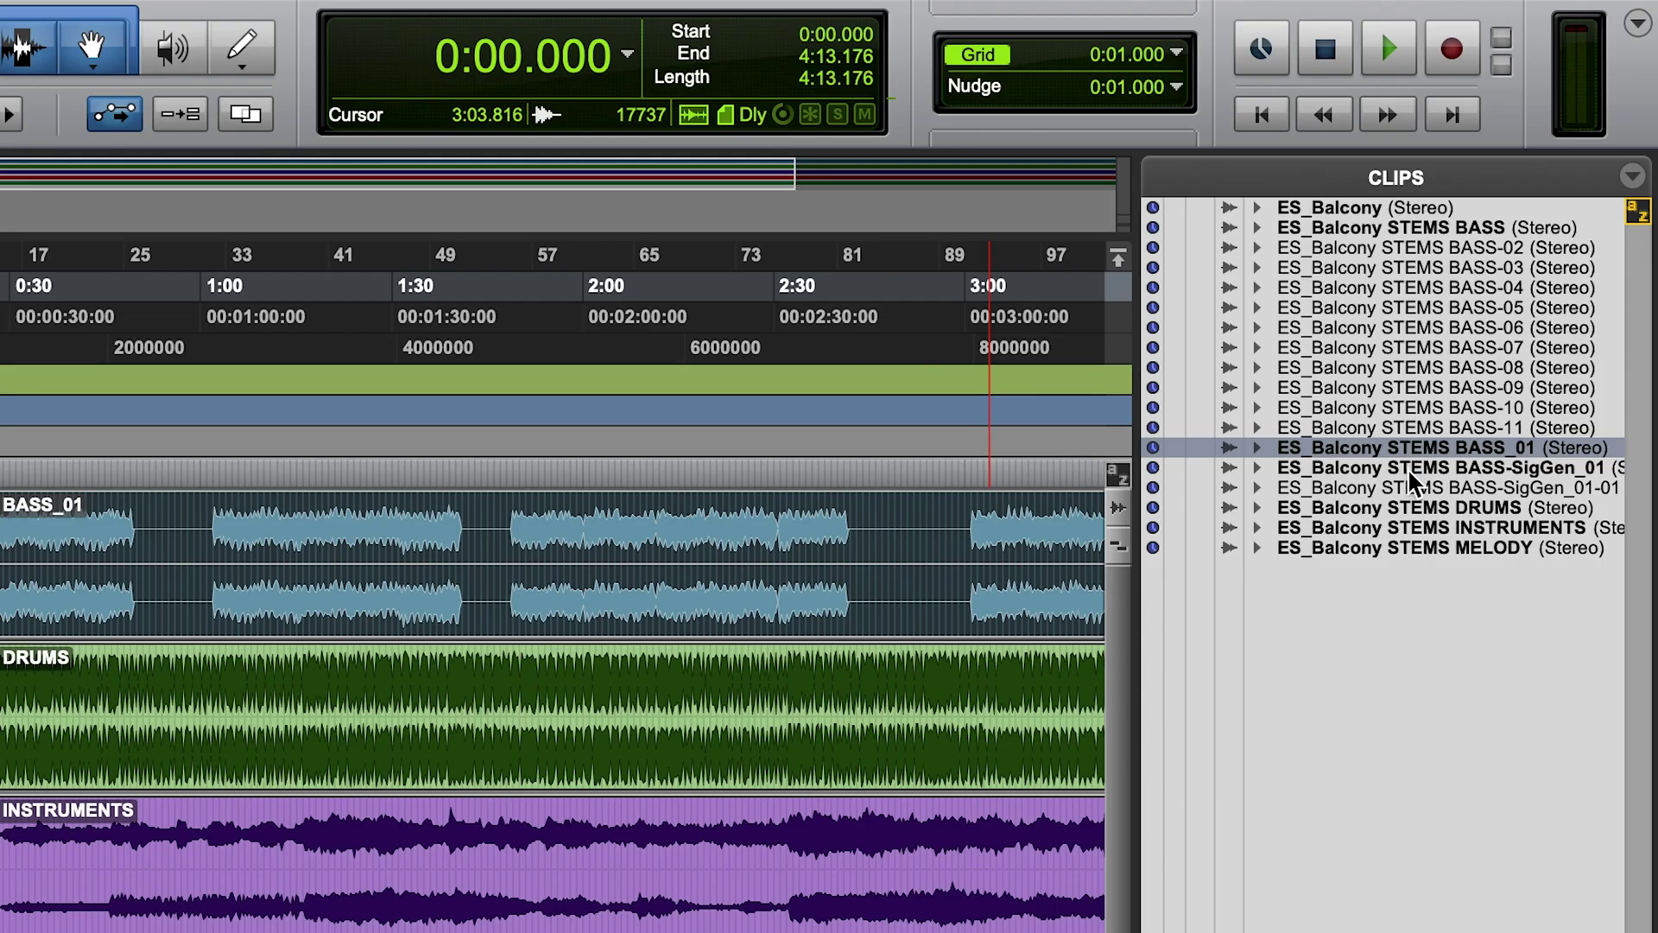
click(1492, 337)
shift+click(1414, 489)
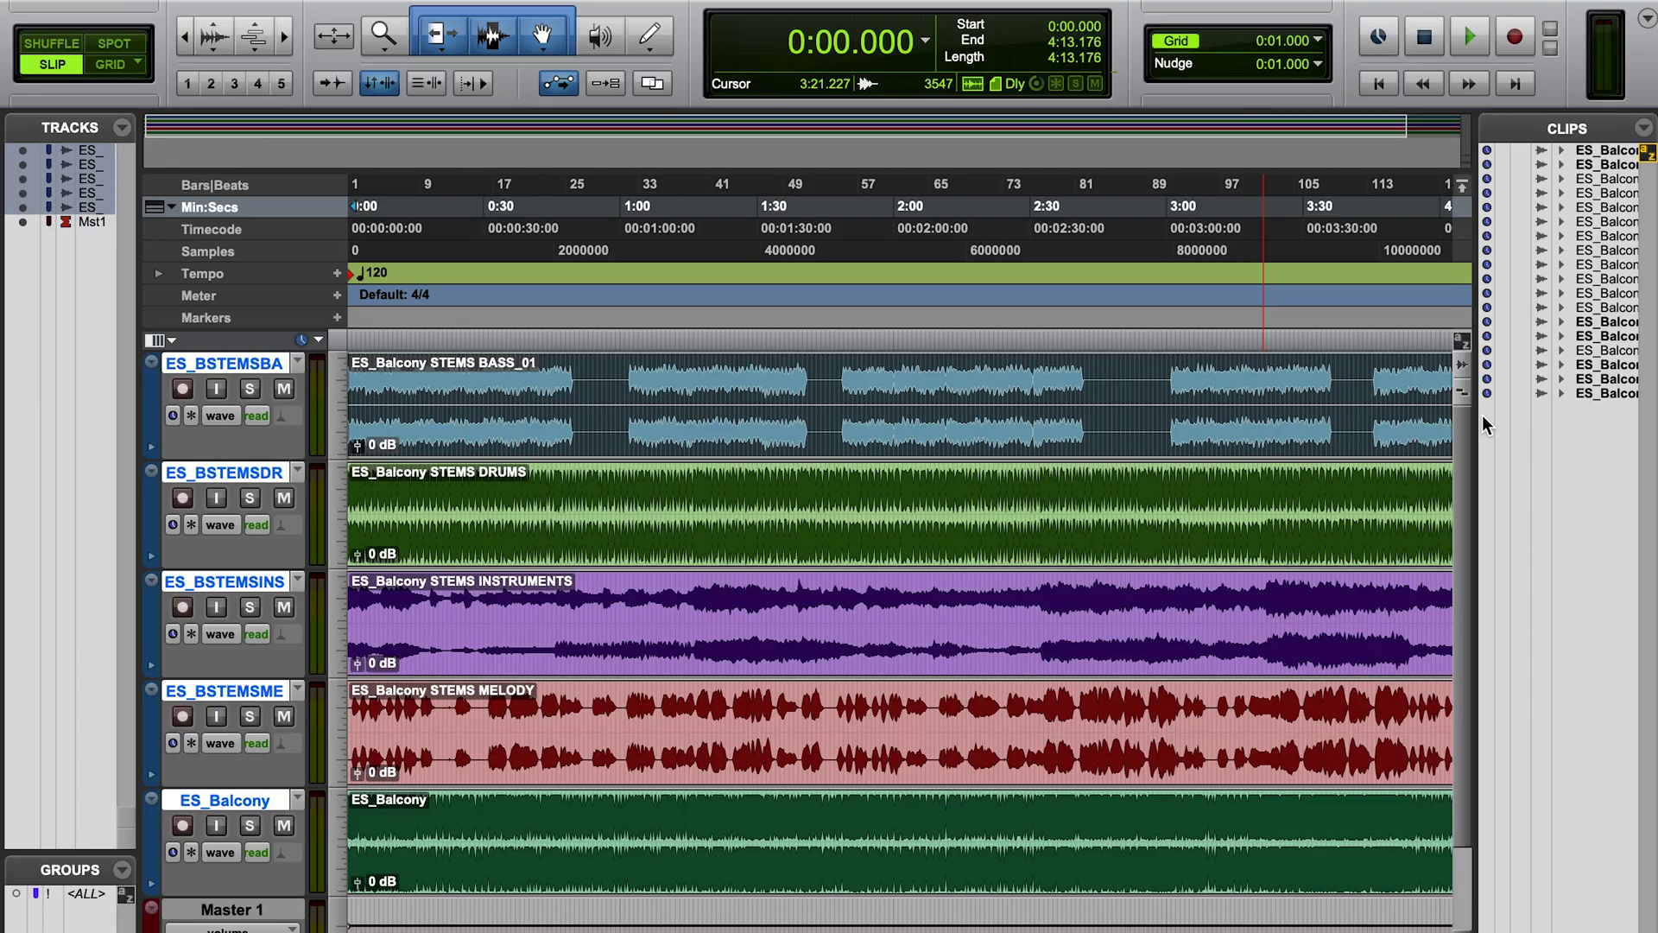
Select all unused clips and clear them from the session with Shift+Cmd+B
click(1164, 451)
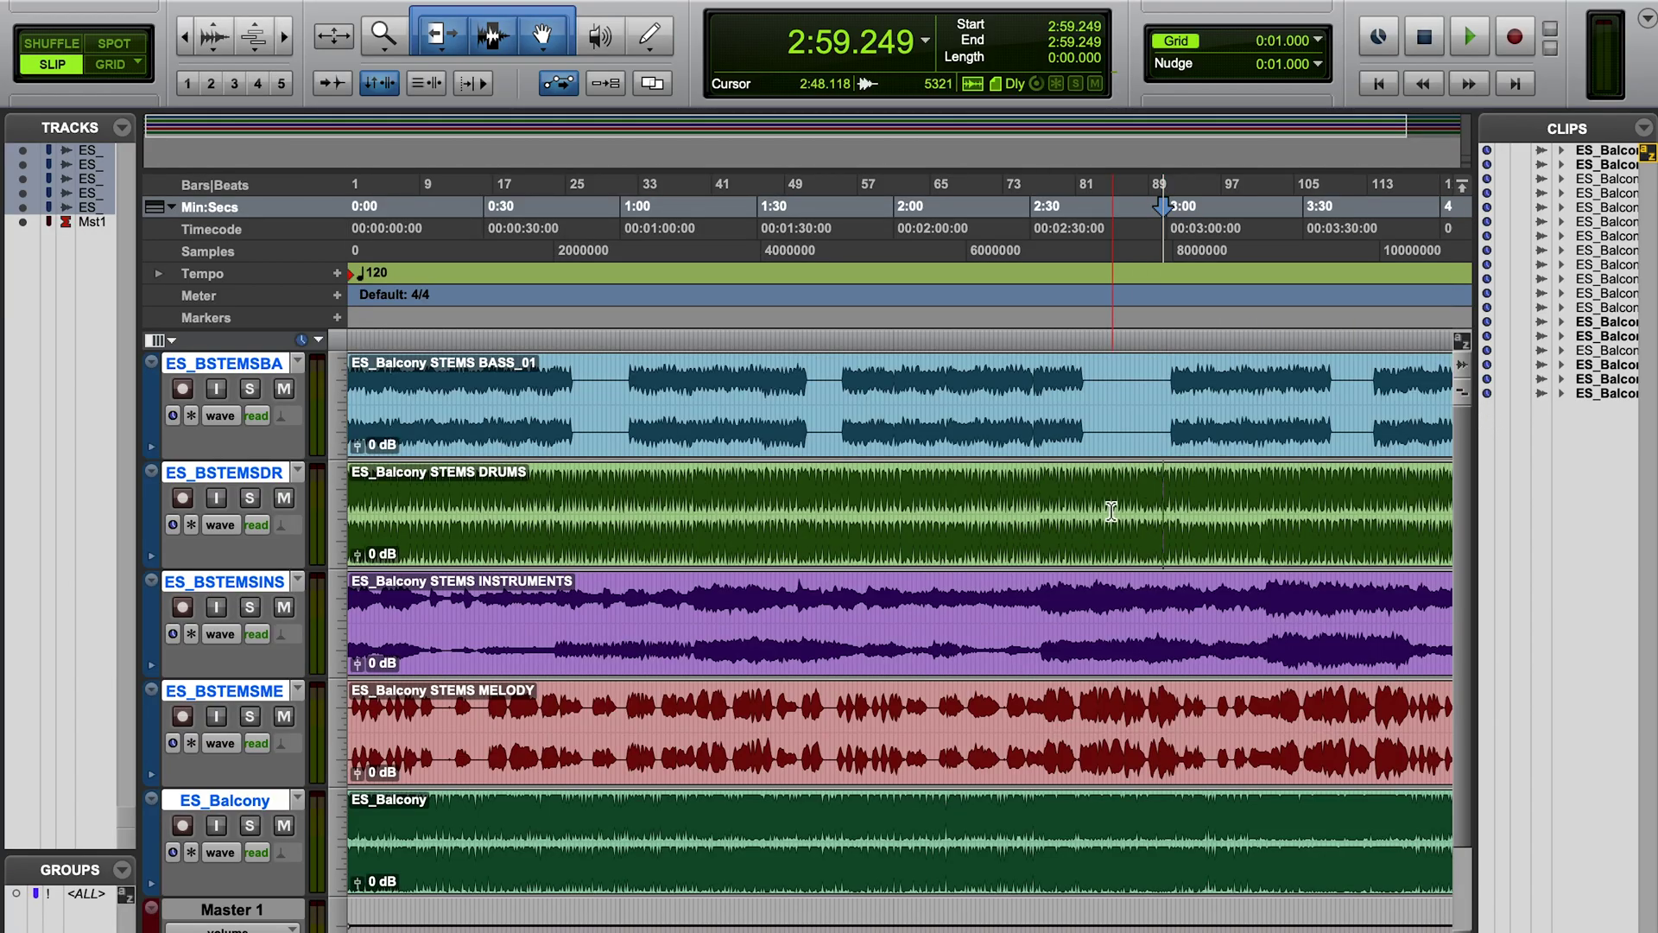
key(shift+super+u)
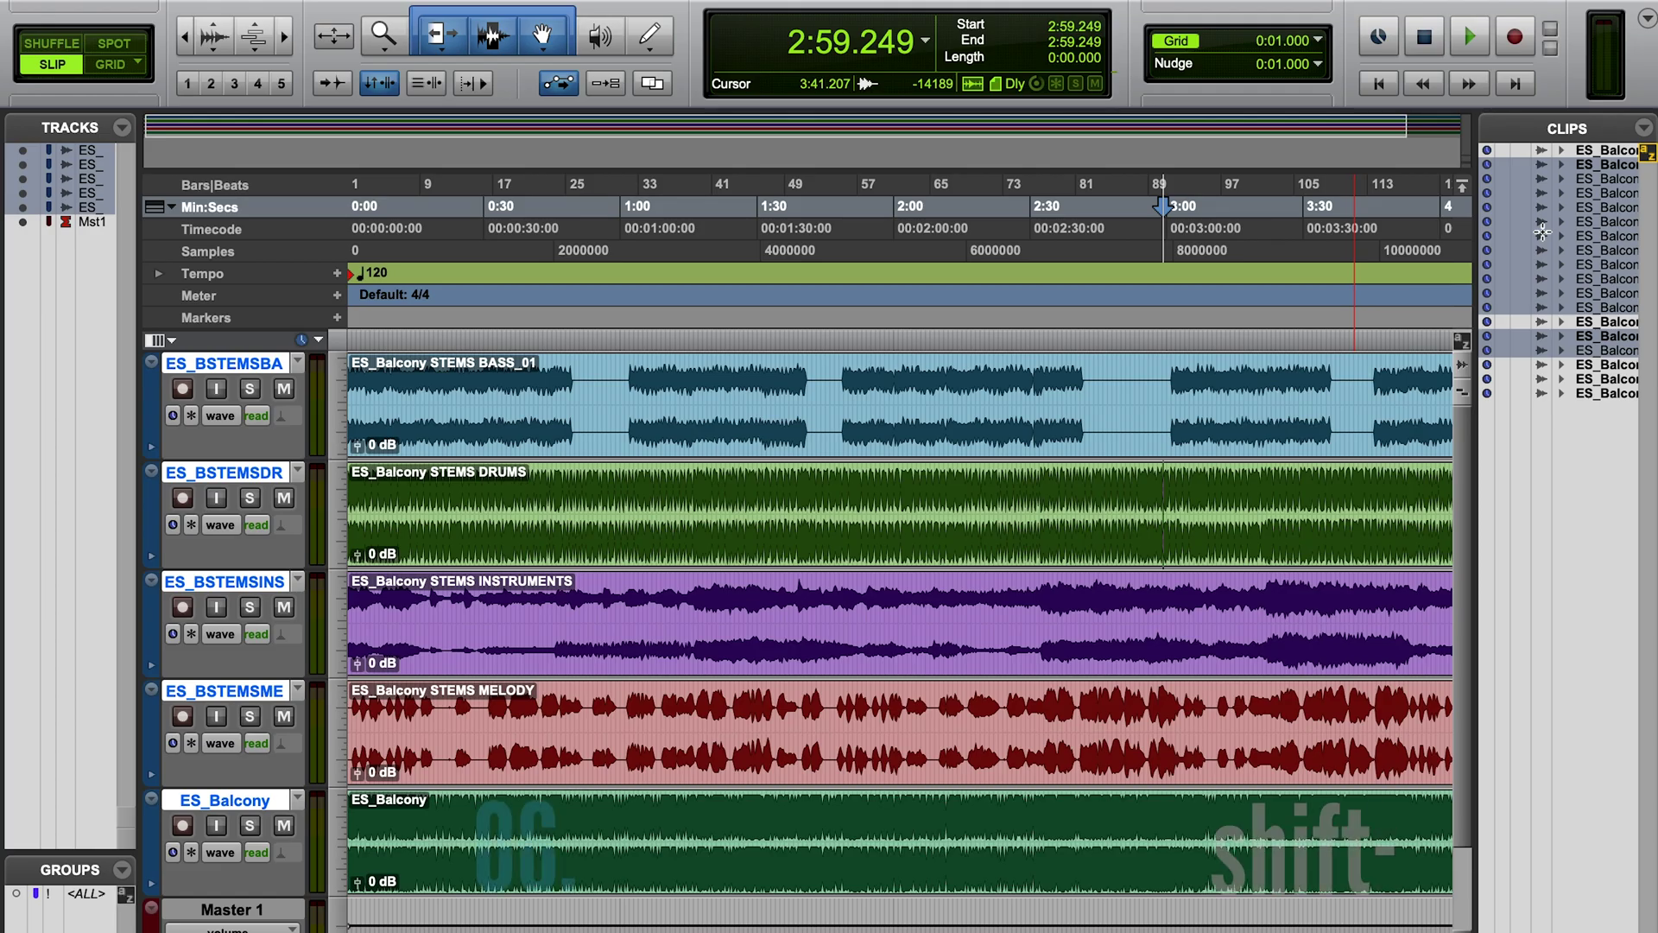
key(shift+super+b)
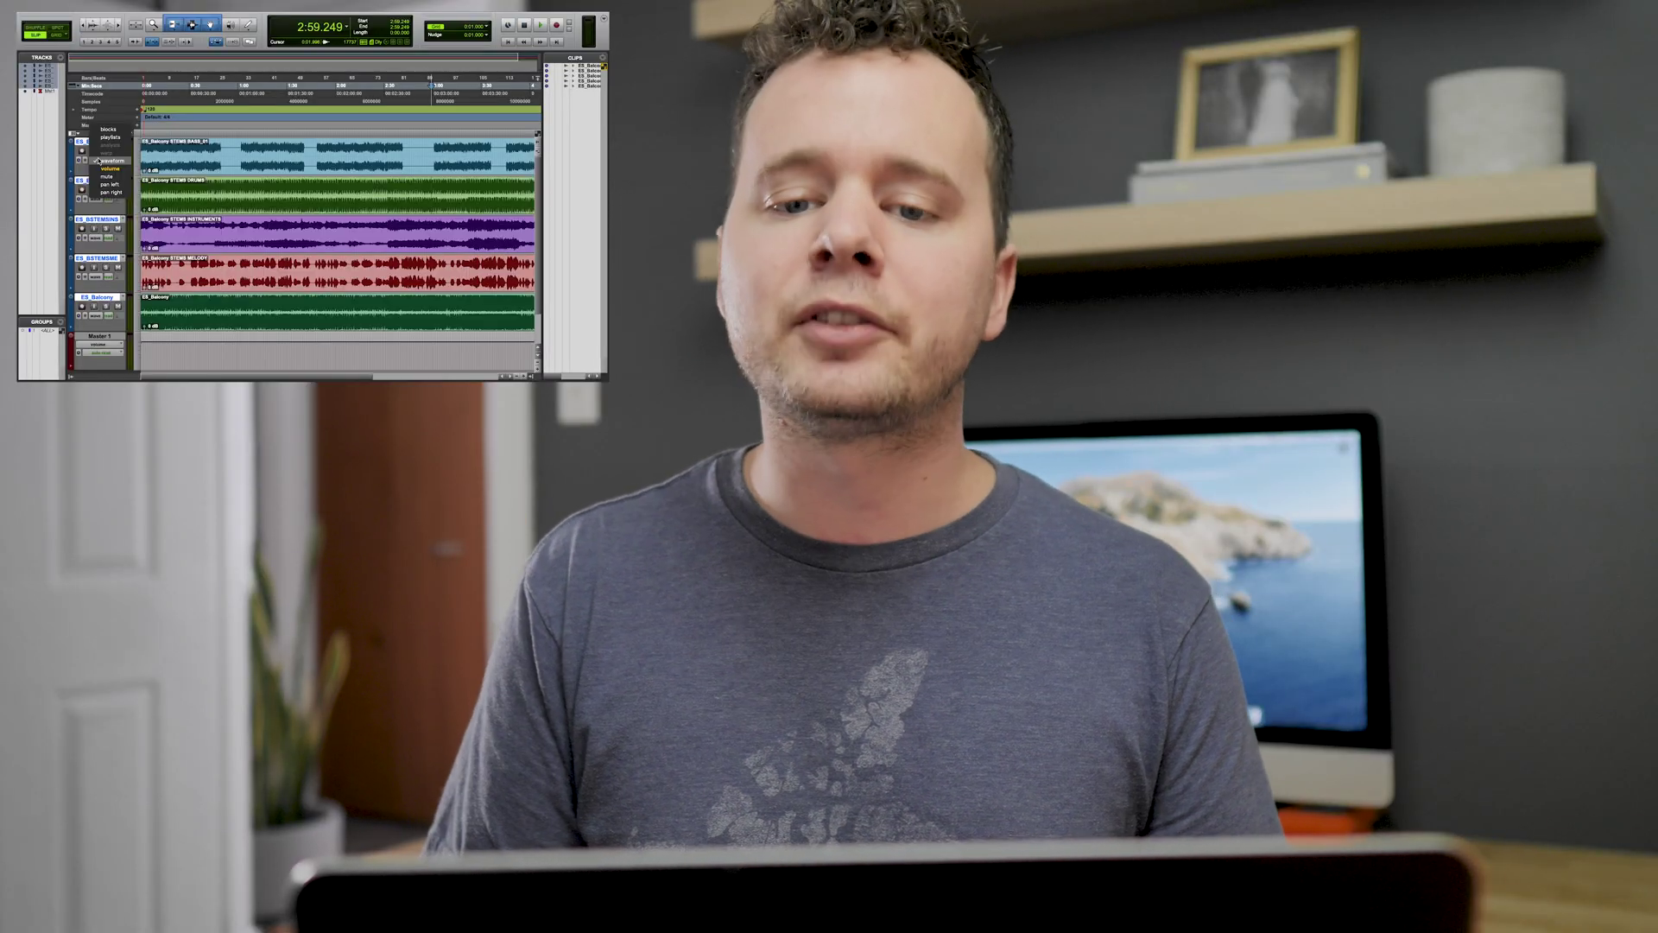
Switch the drums, instruments and bass tracks back to waveform view
click(96, 199)
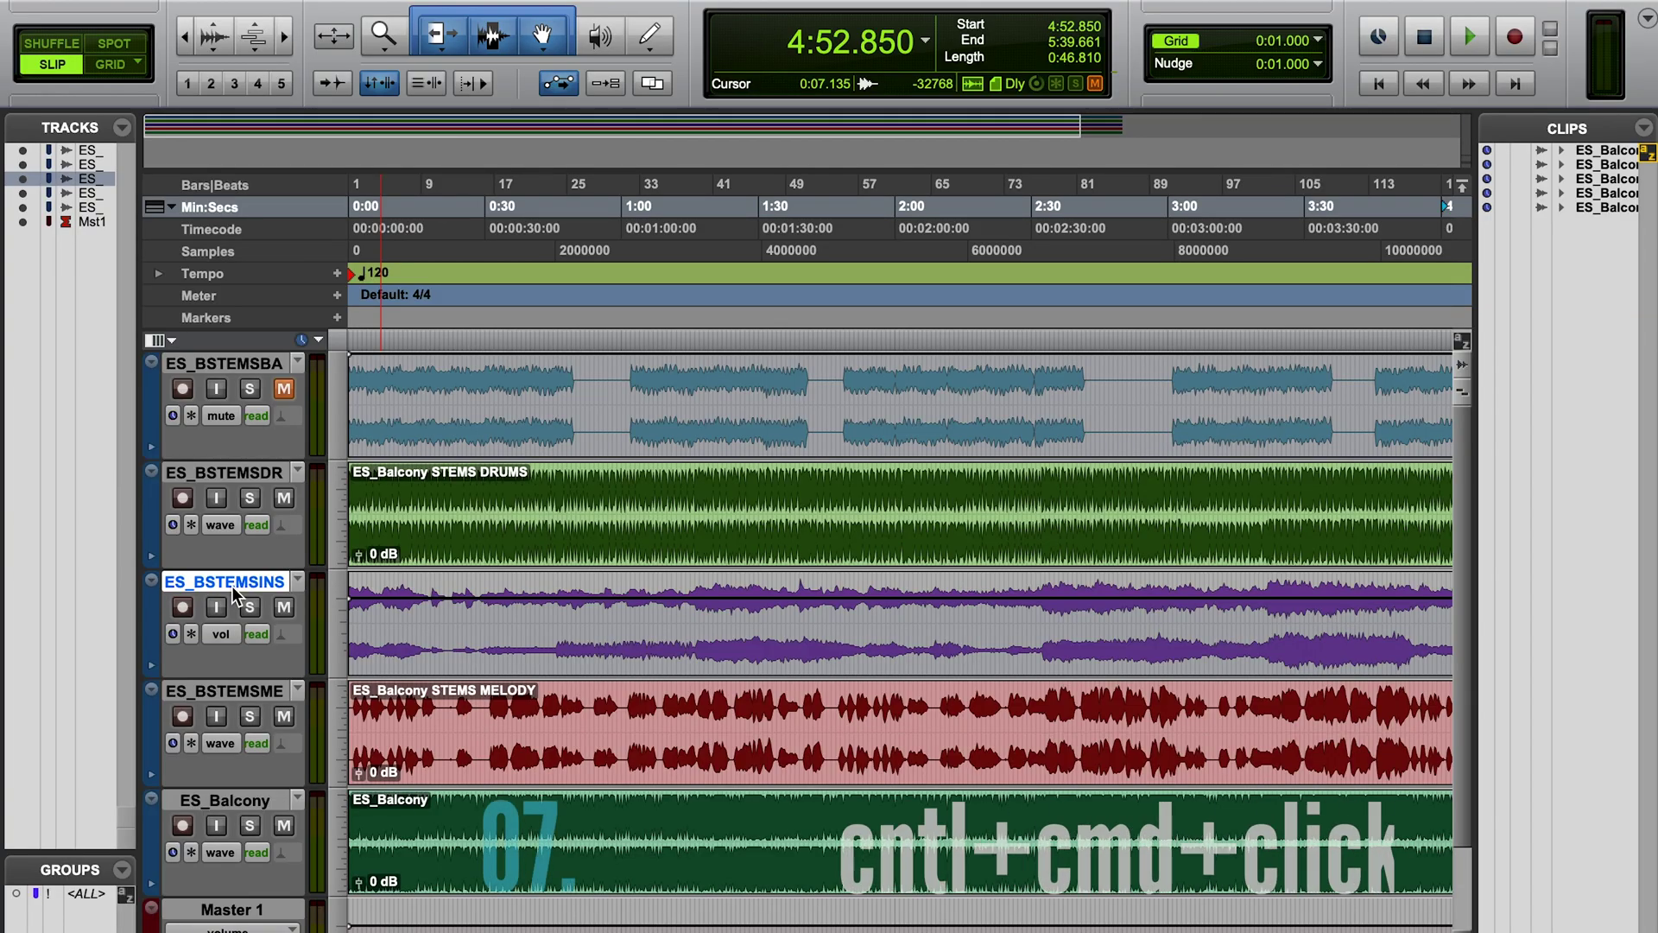
ctrl+super+click(235, 594)
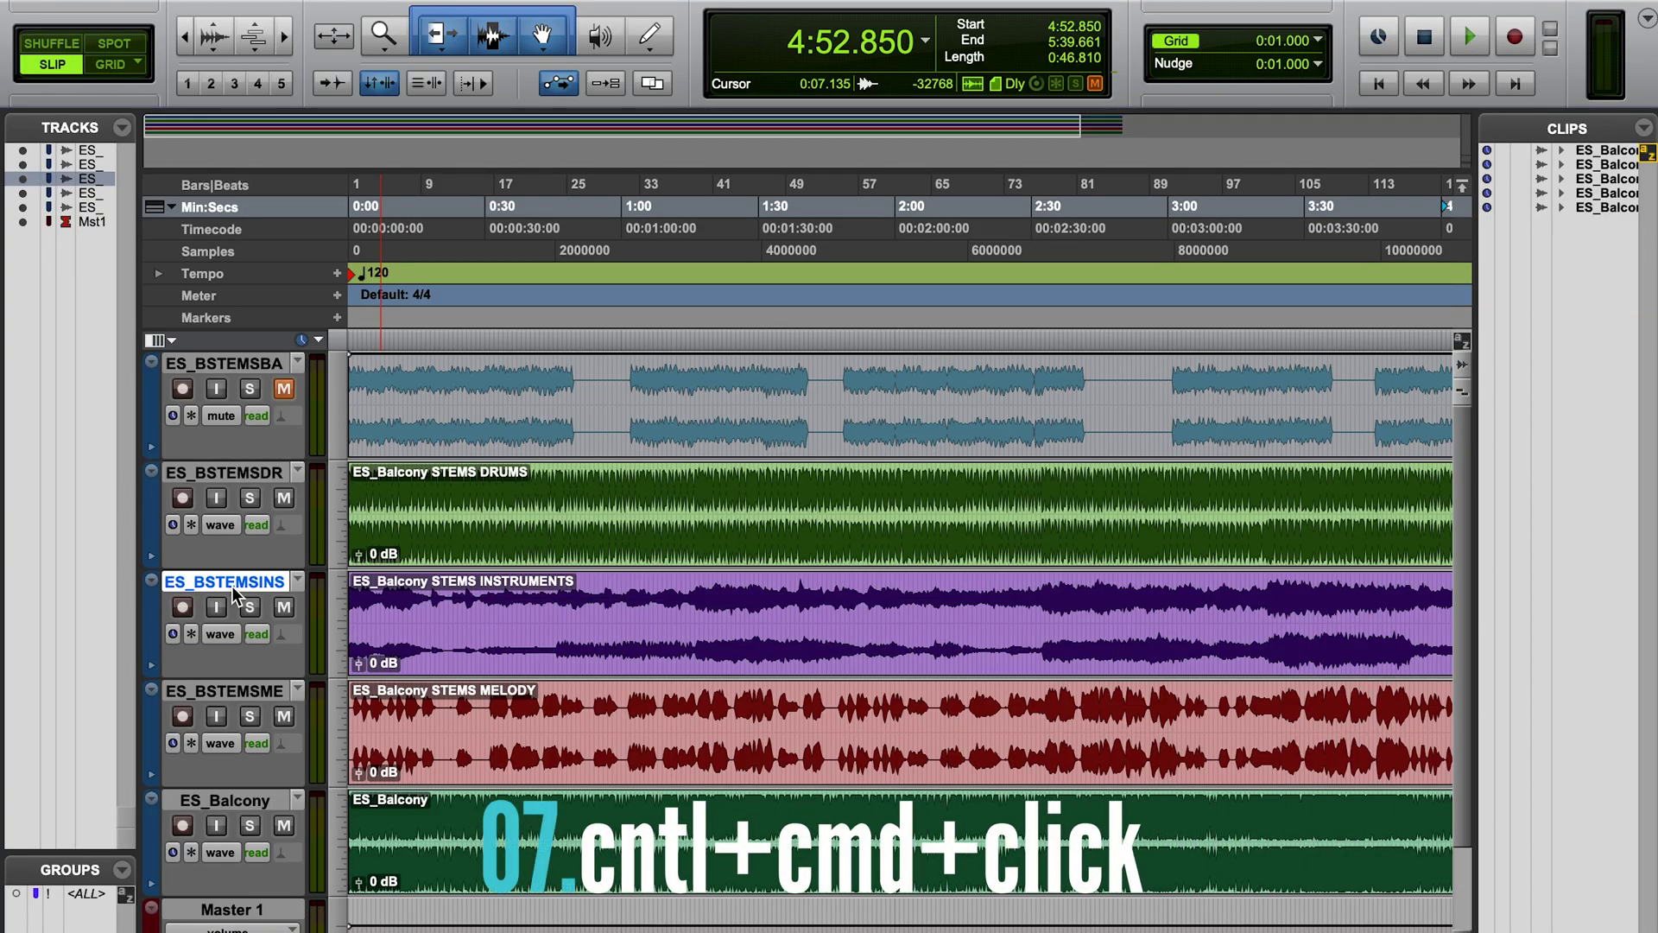
ctrl+super+click(240, 371)
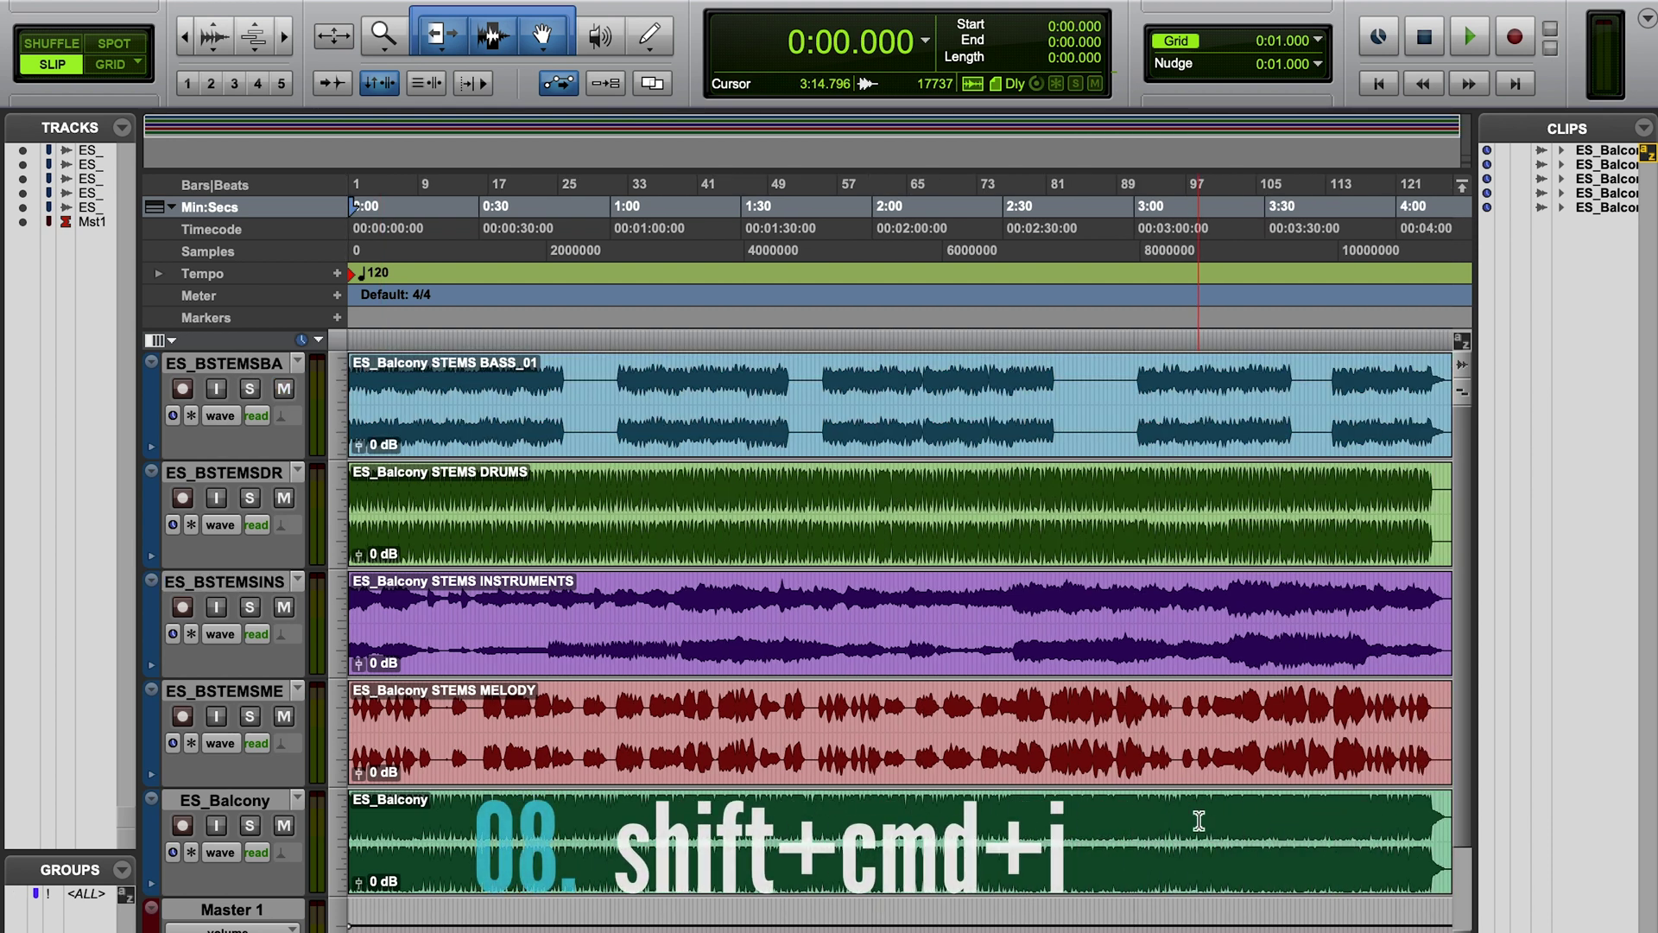
key(shift+super+i)
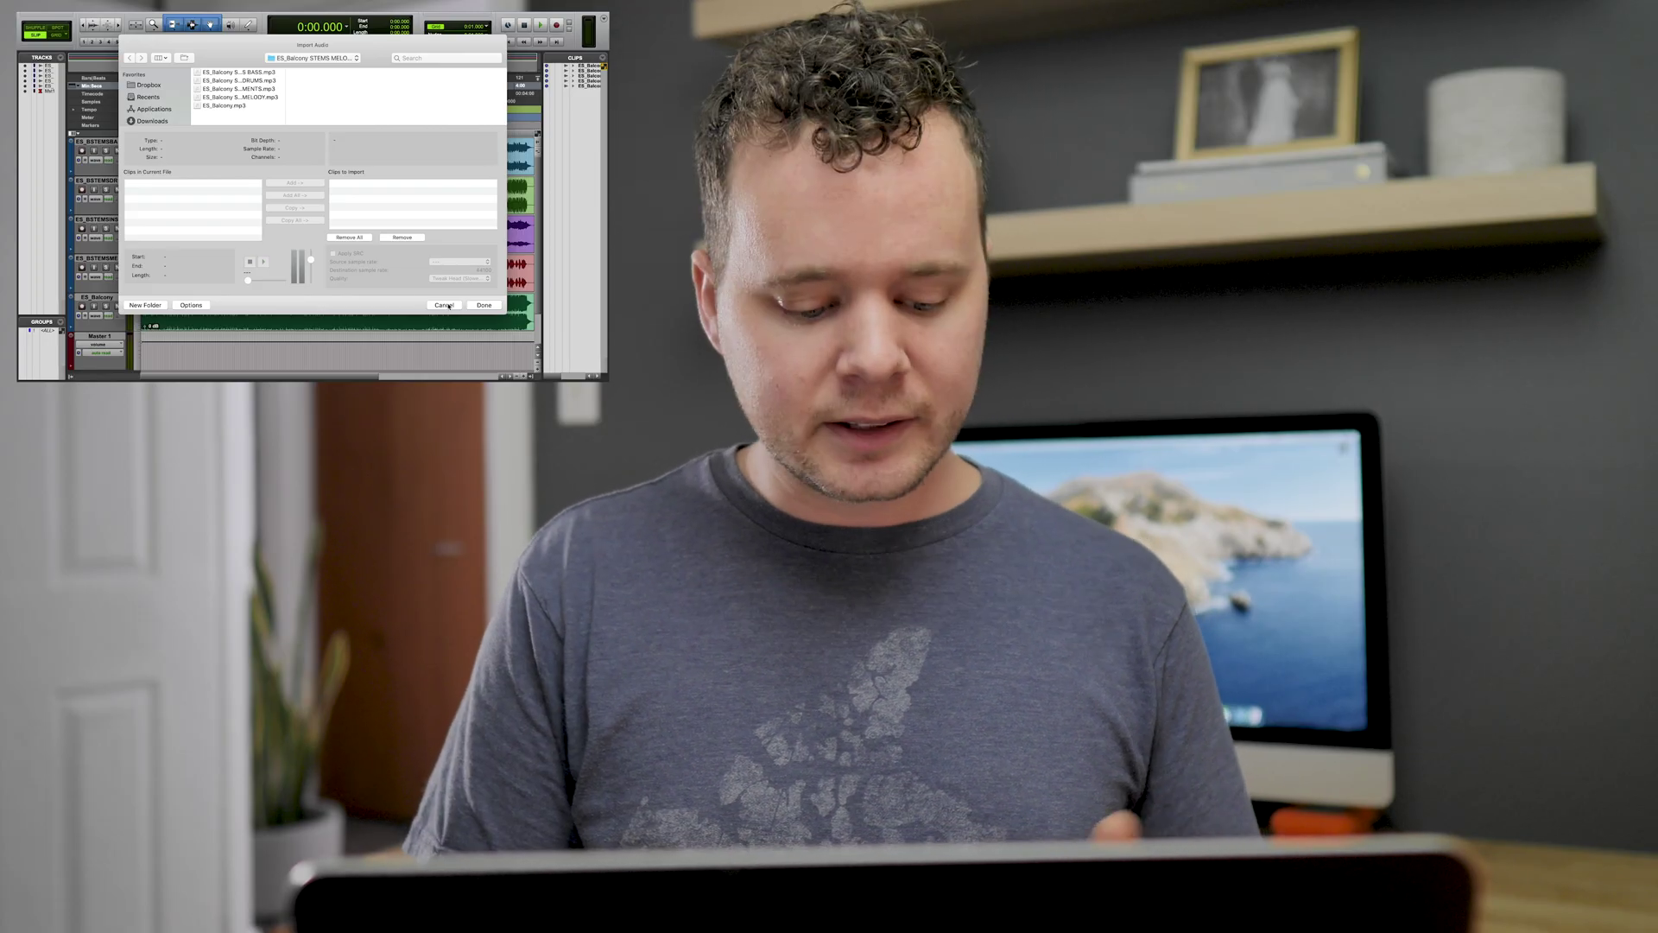
click(447, 306)
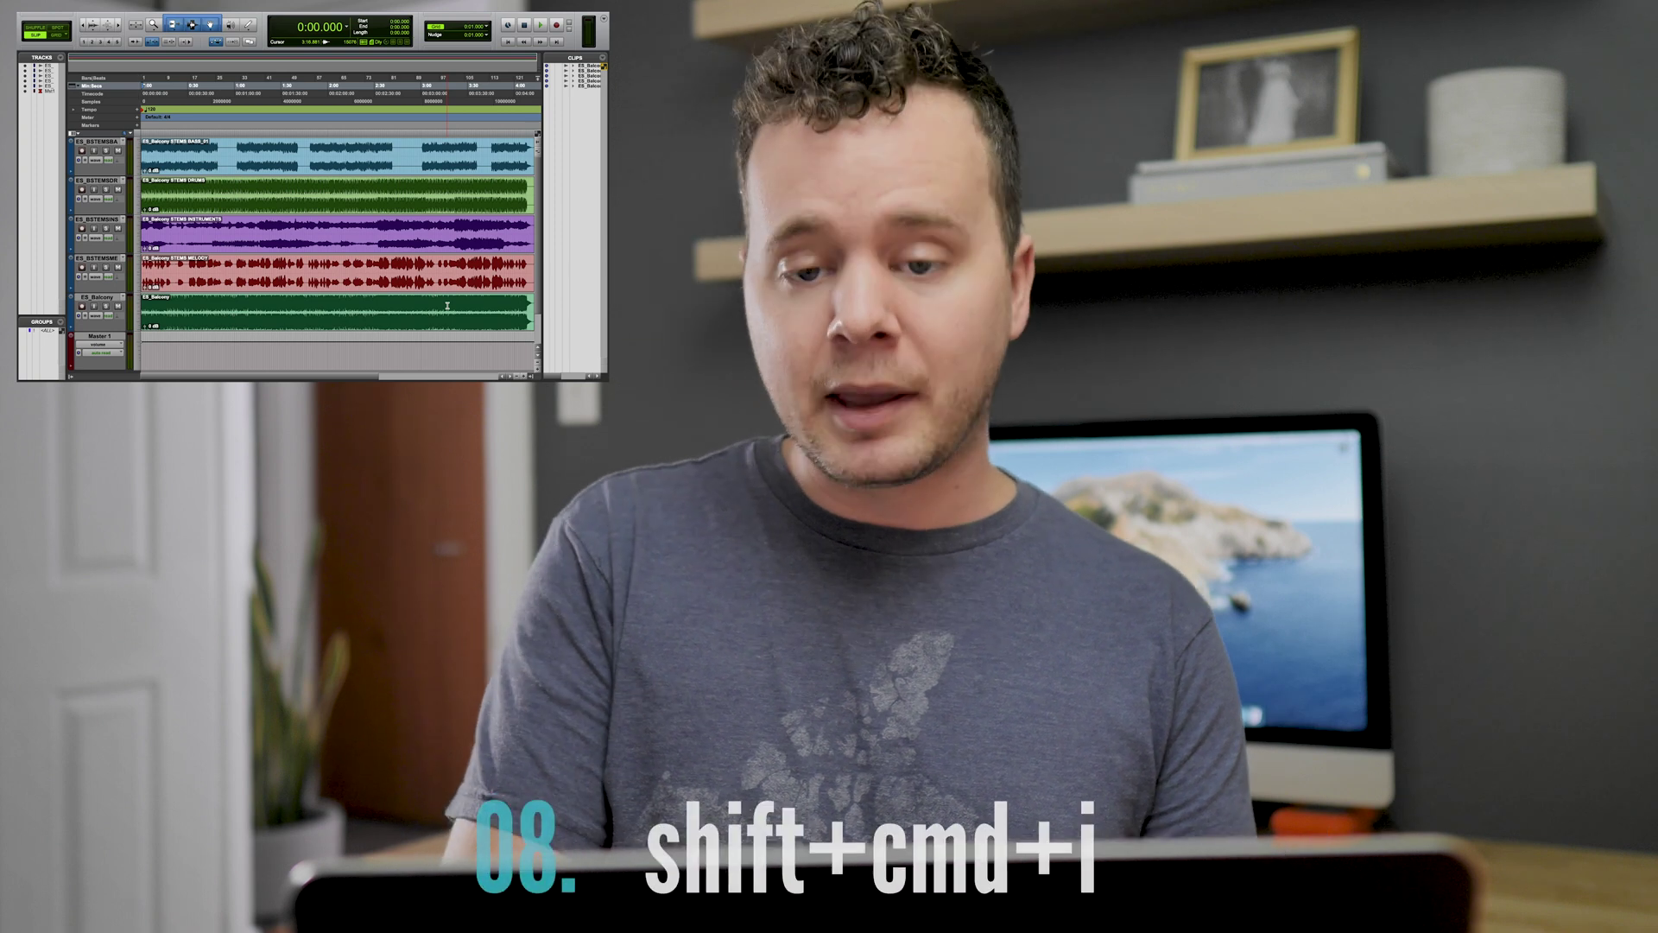
key(shift+super+i)
click(447, 306)
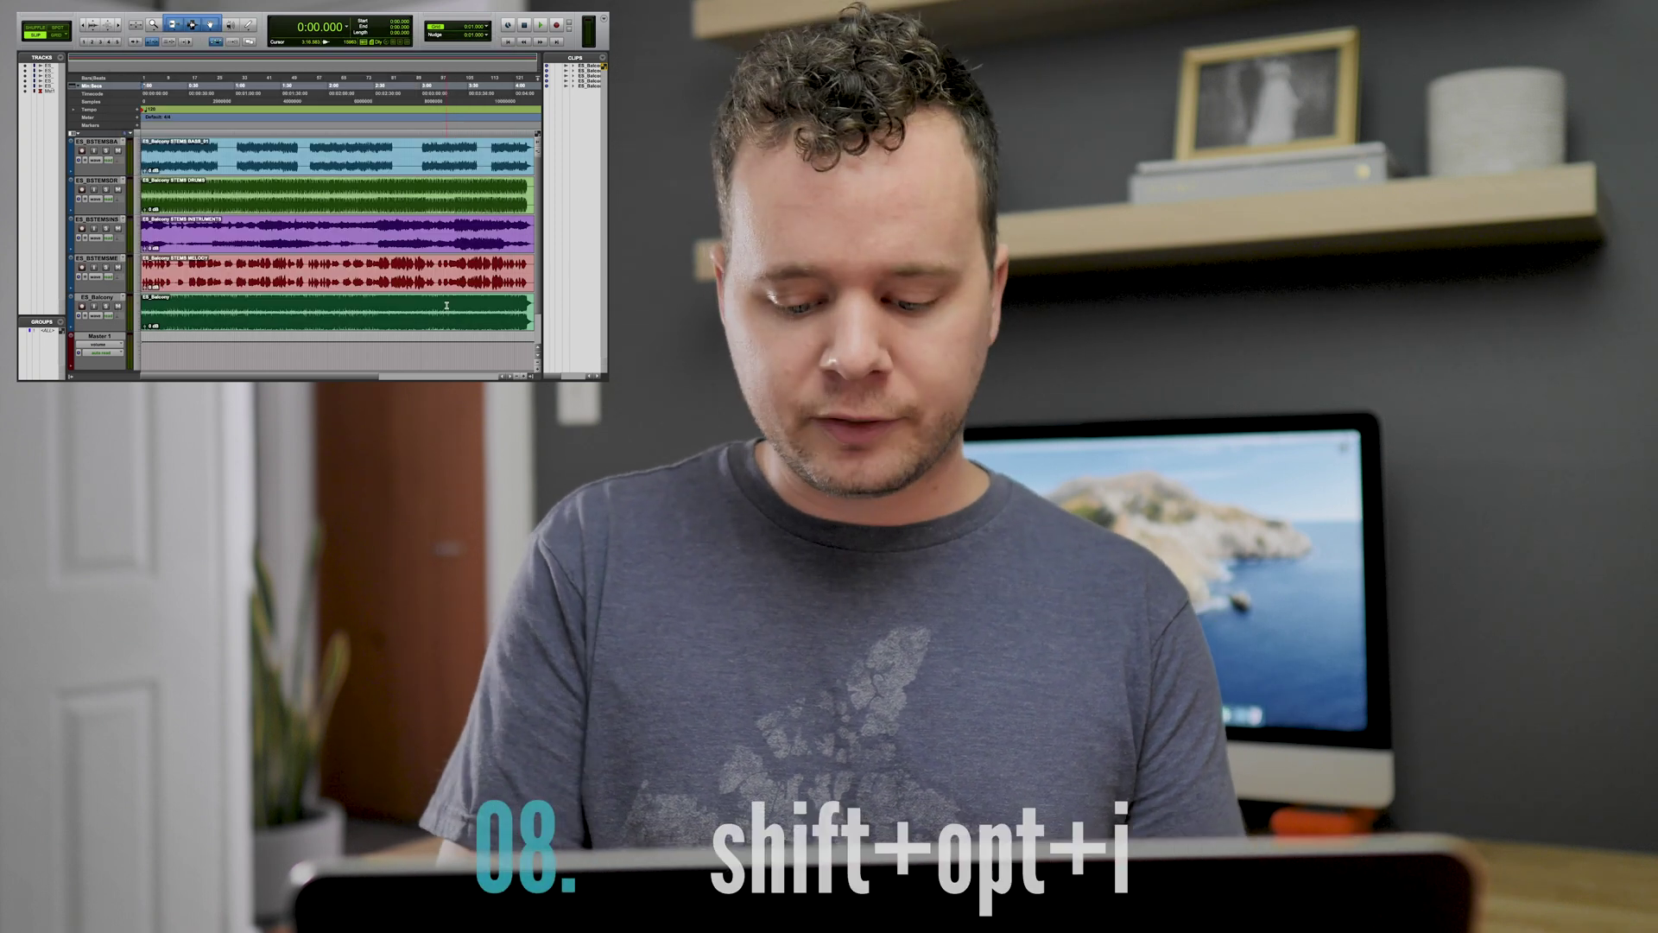
key(shift+alt+i)
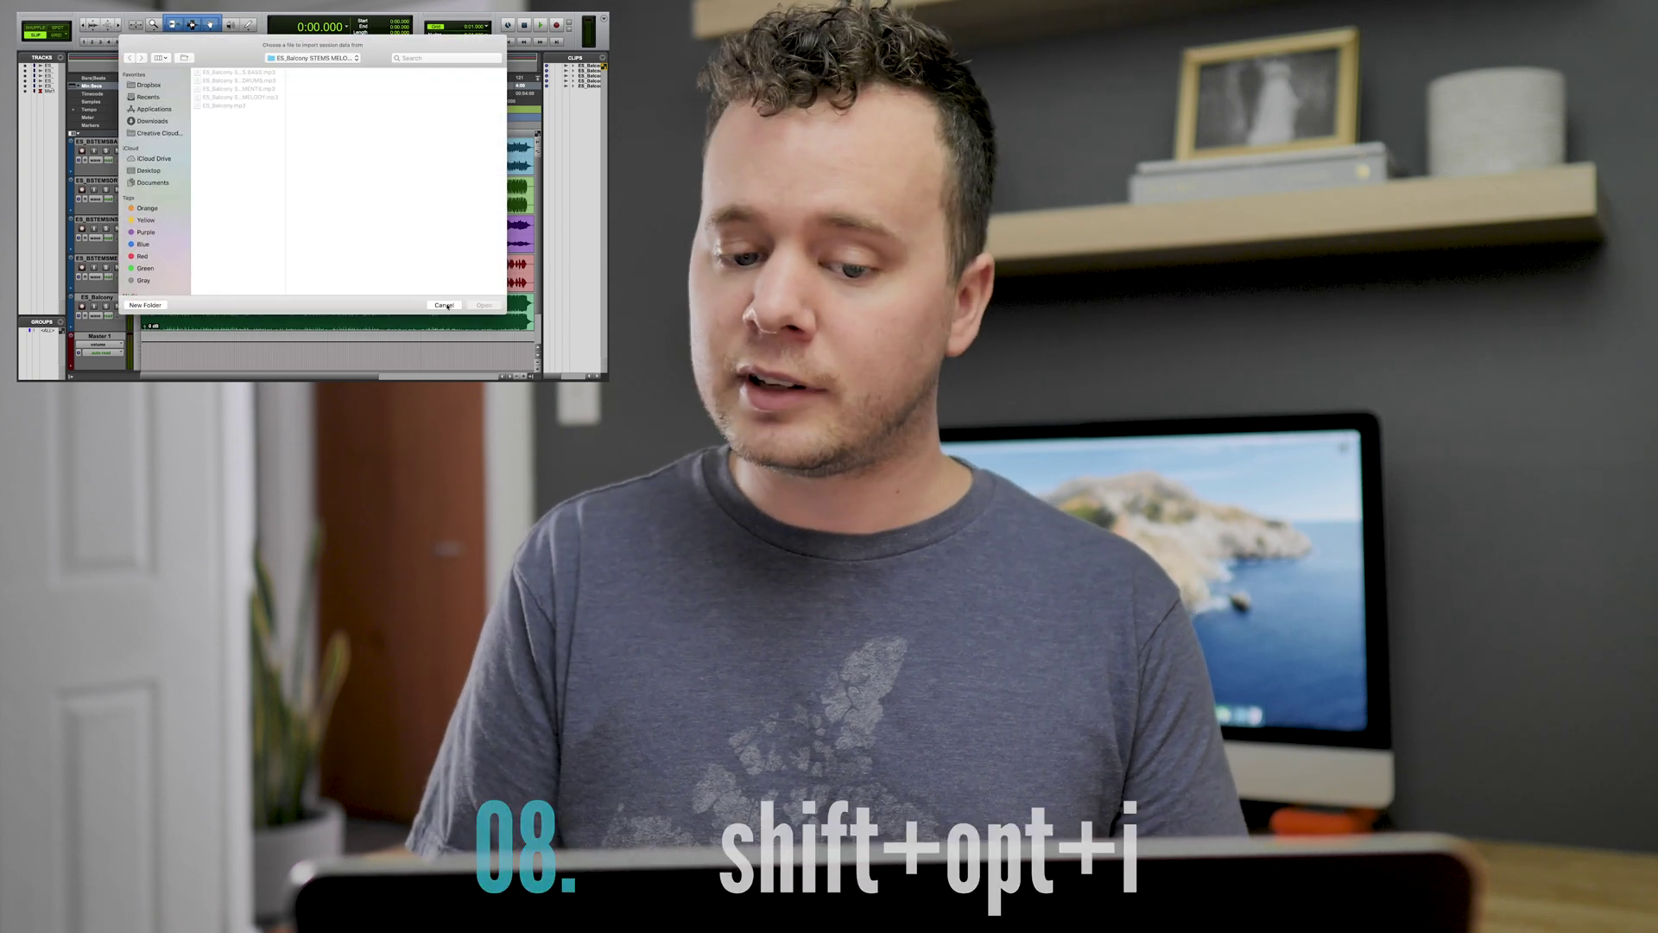
click(445, 305)
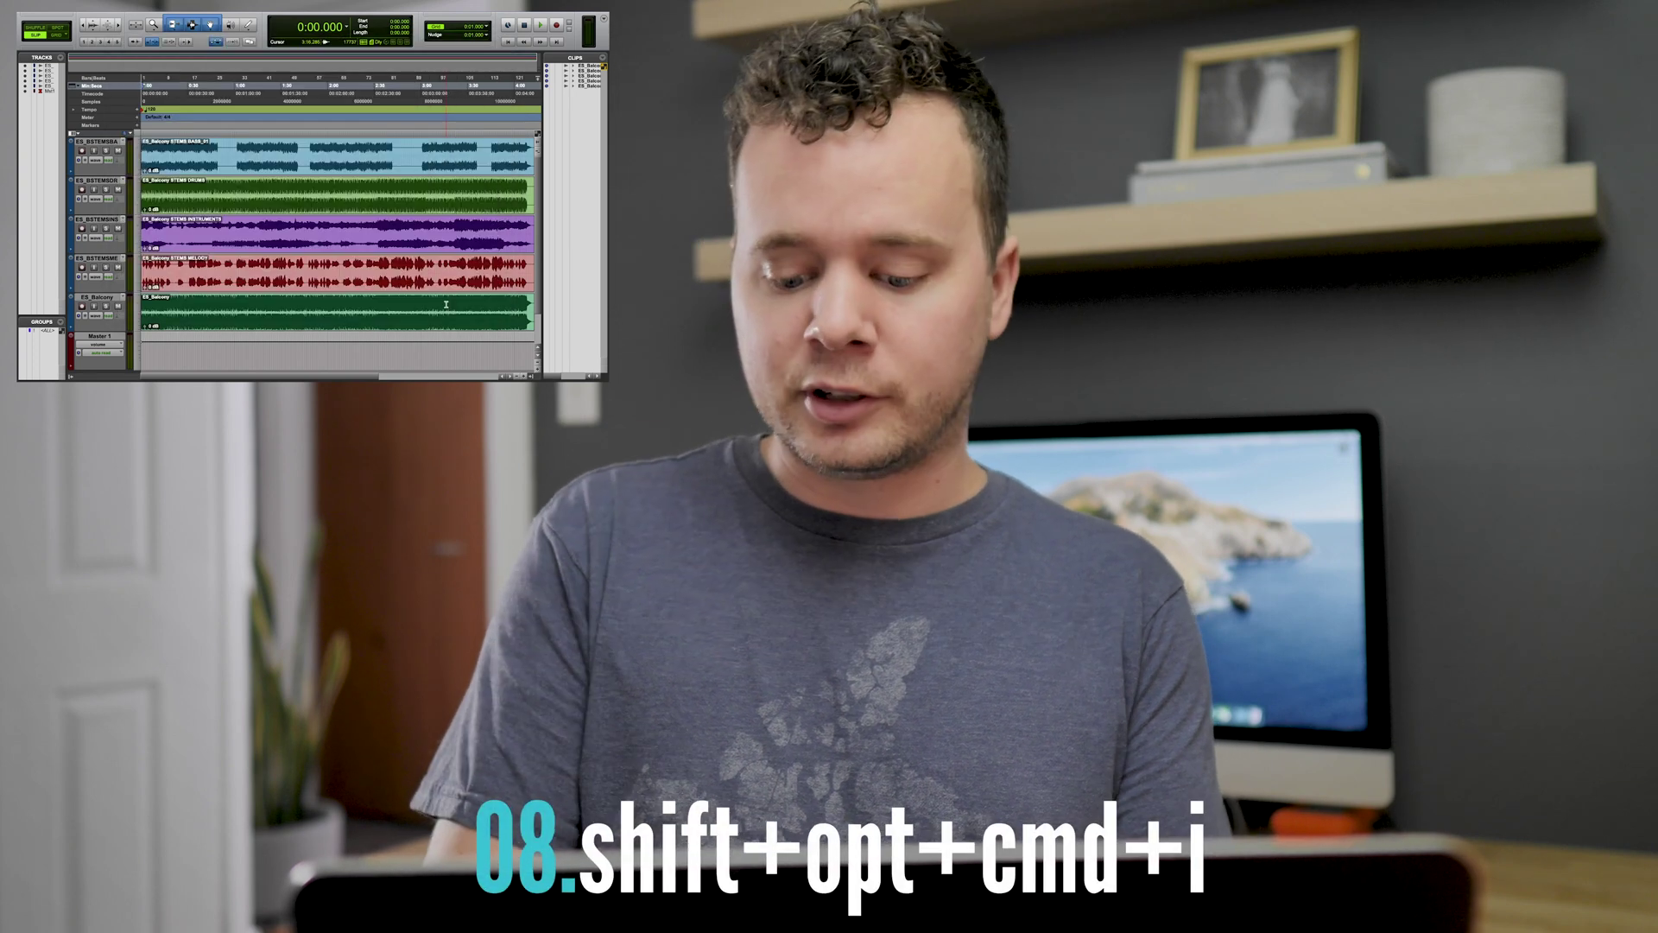
key(shift+alt+super+i)
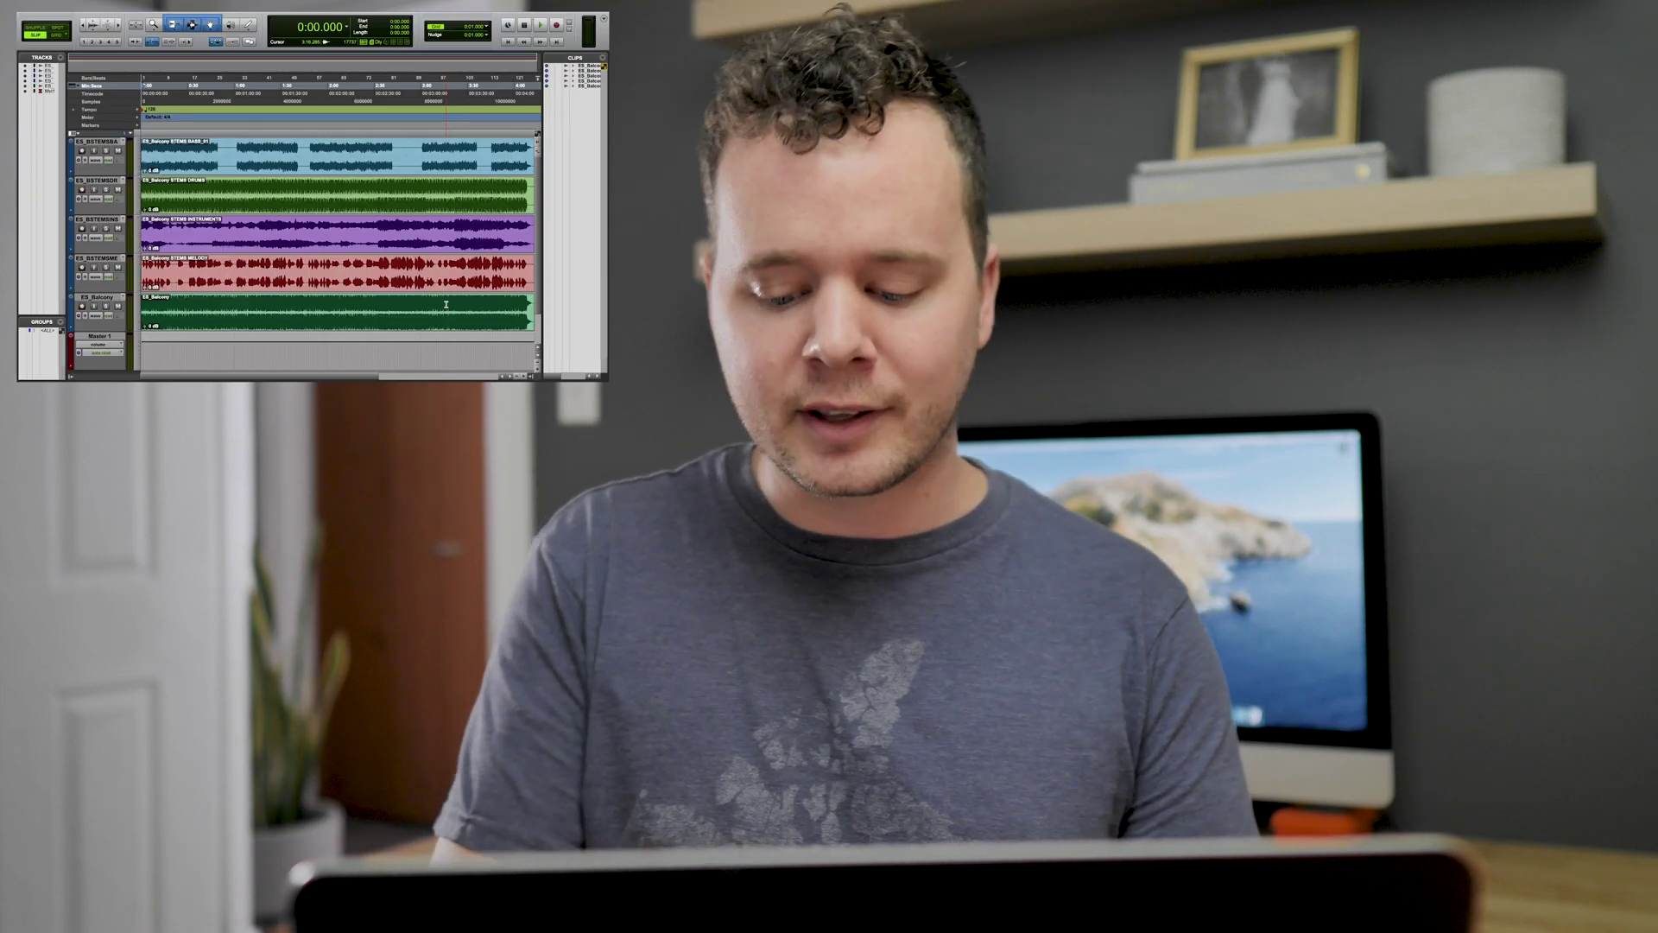
key(super+shift+i)
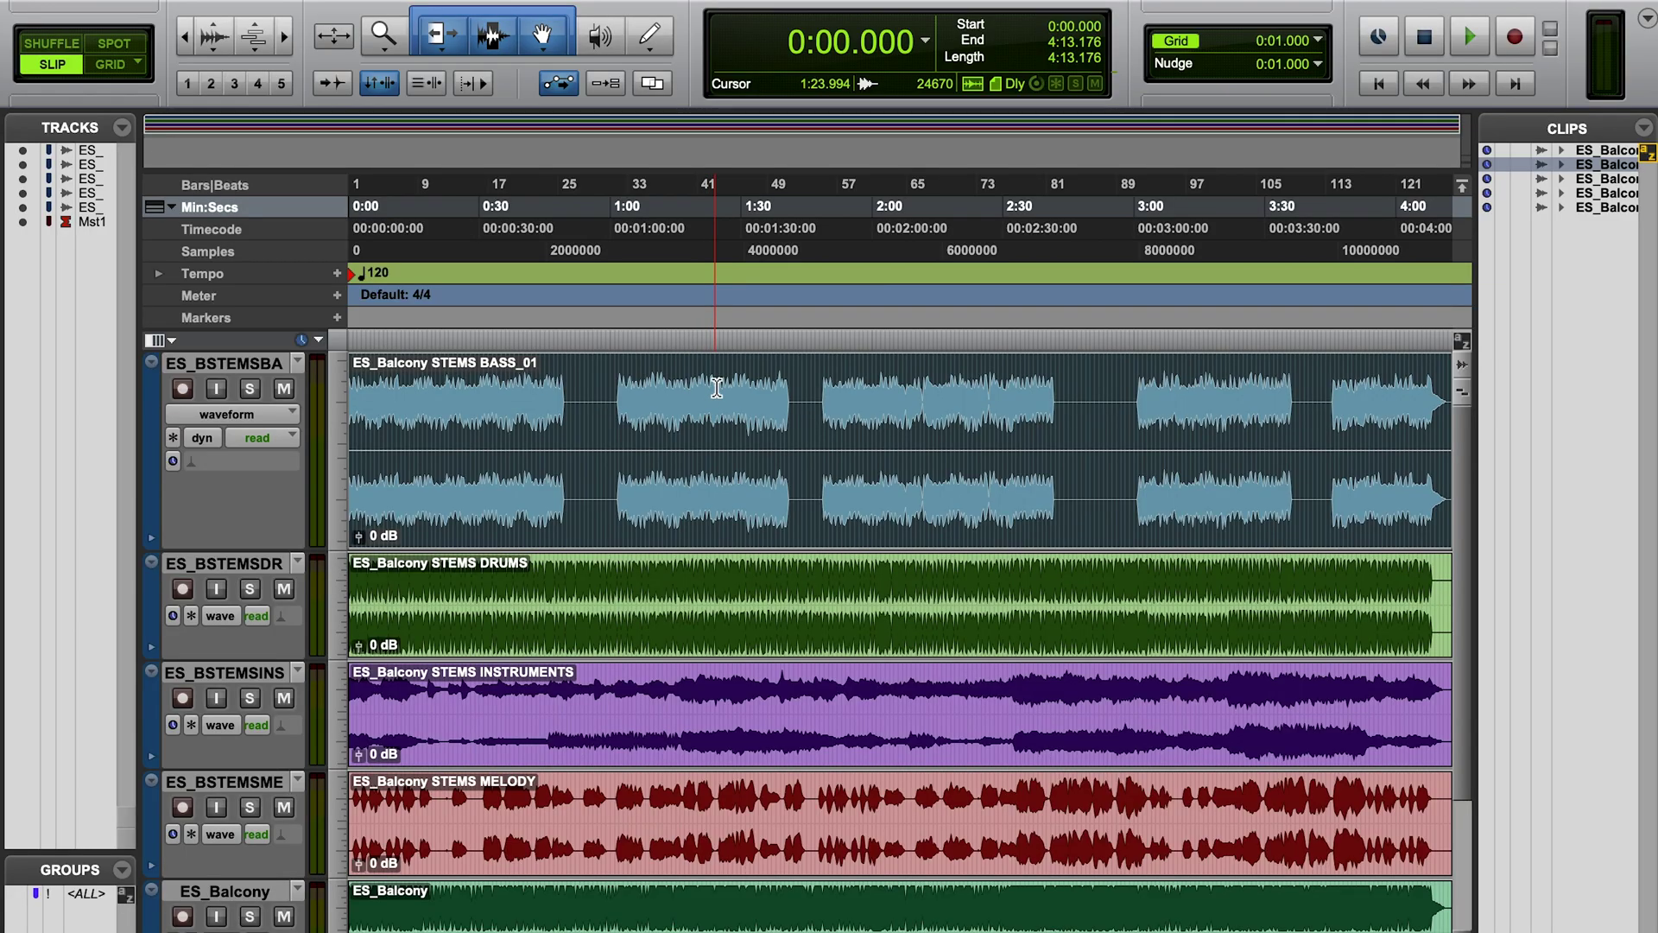
key(shift+super+k)
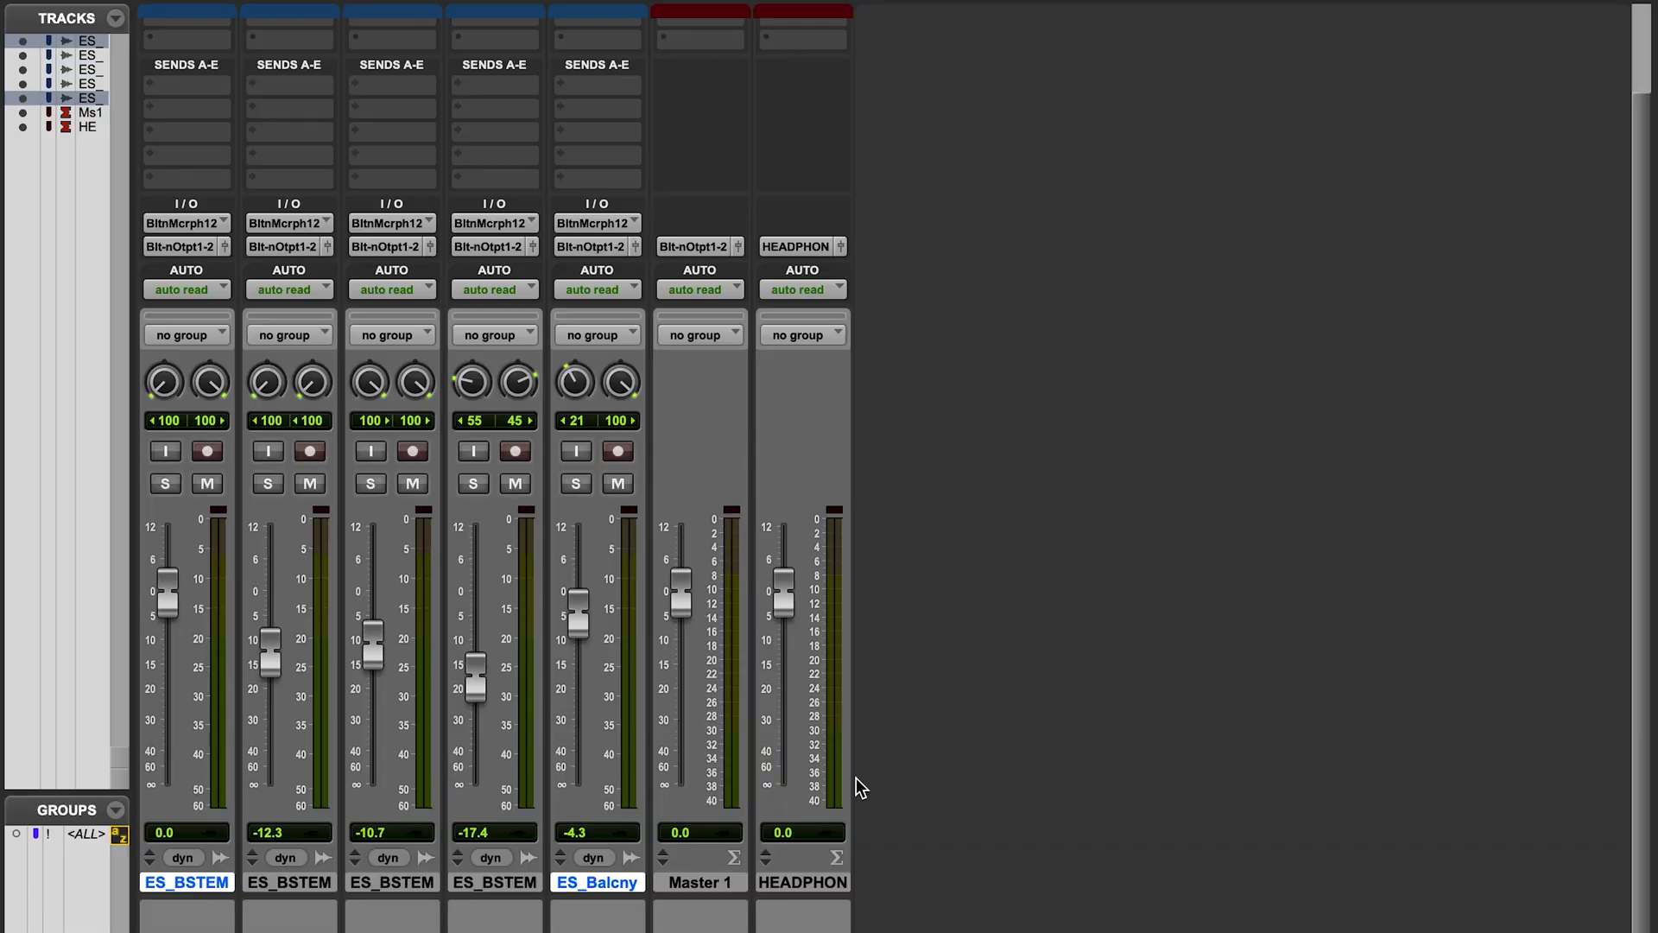
Pull the HEADPHON fader to -∞ and give the five stem tracks HEADPHONES bus sends
click(609, 885)
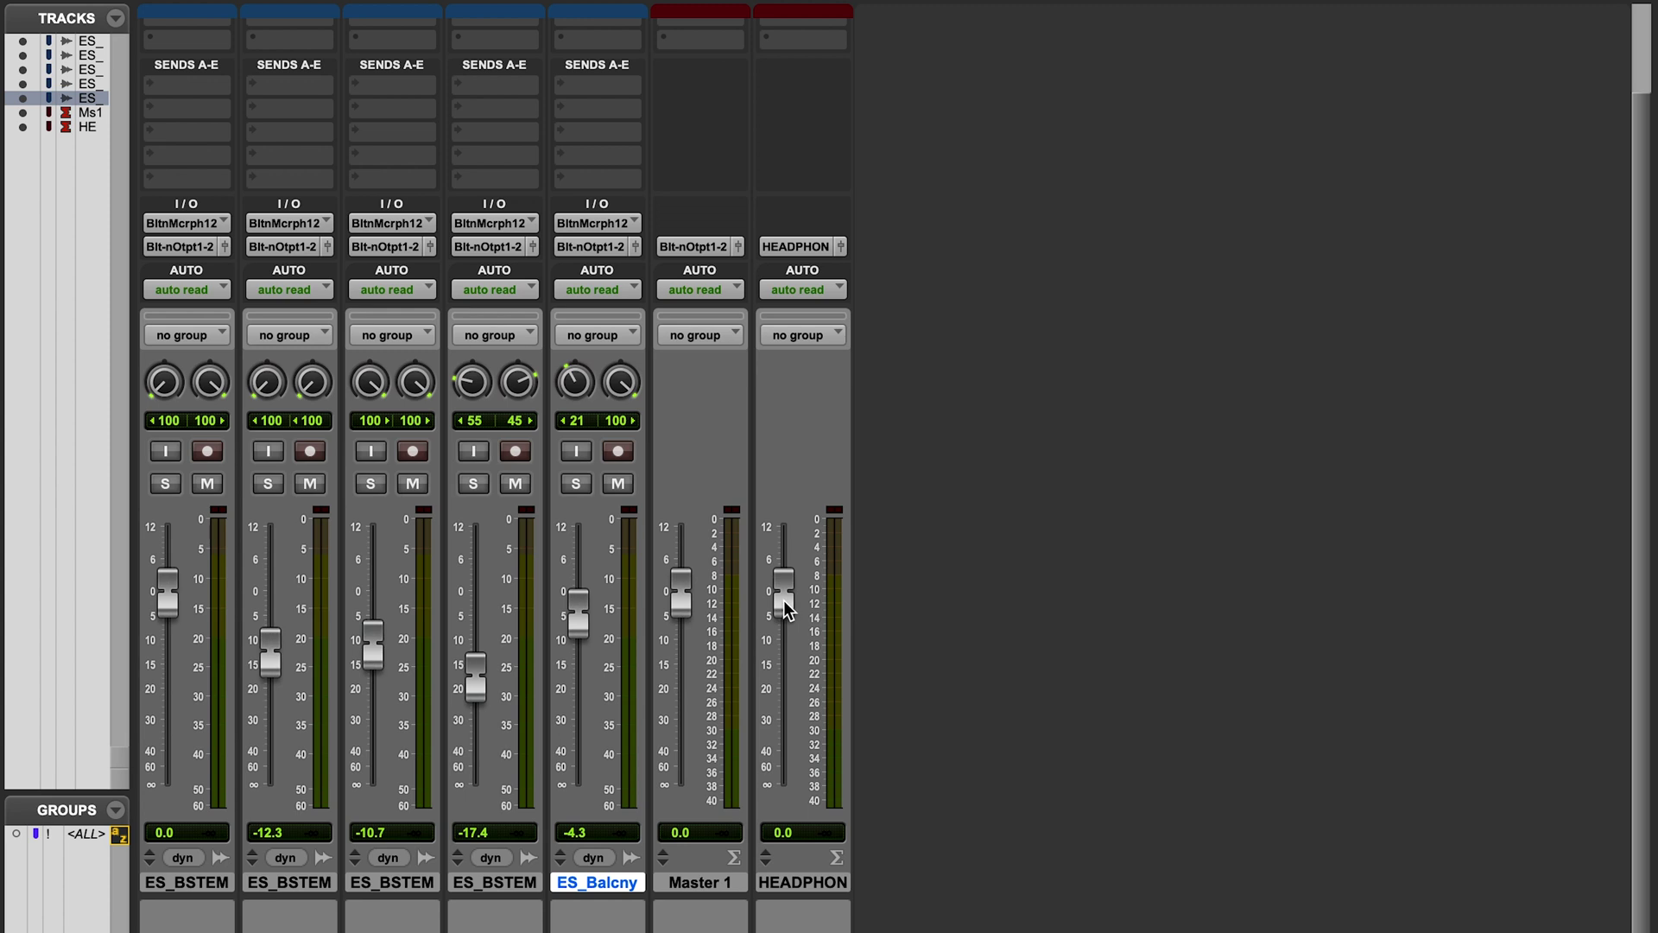
drag(784, 600, 783, 786)
shift+click(222, 885)
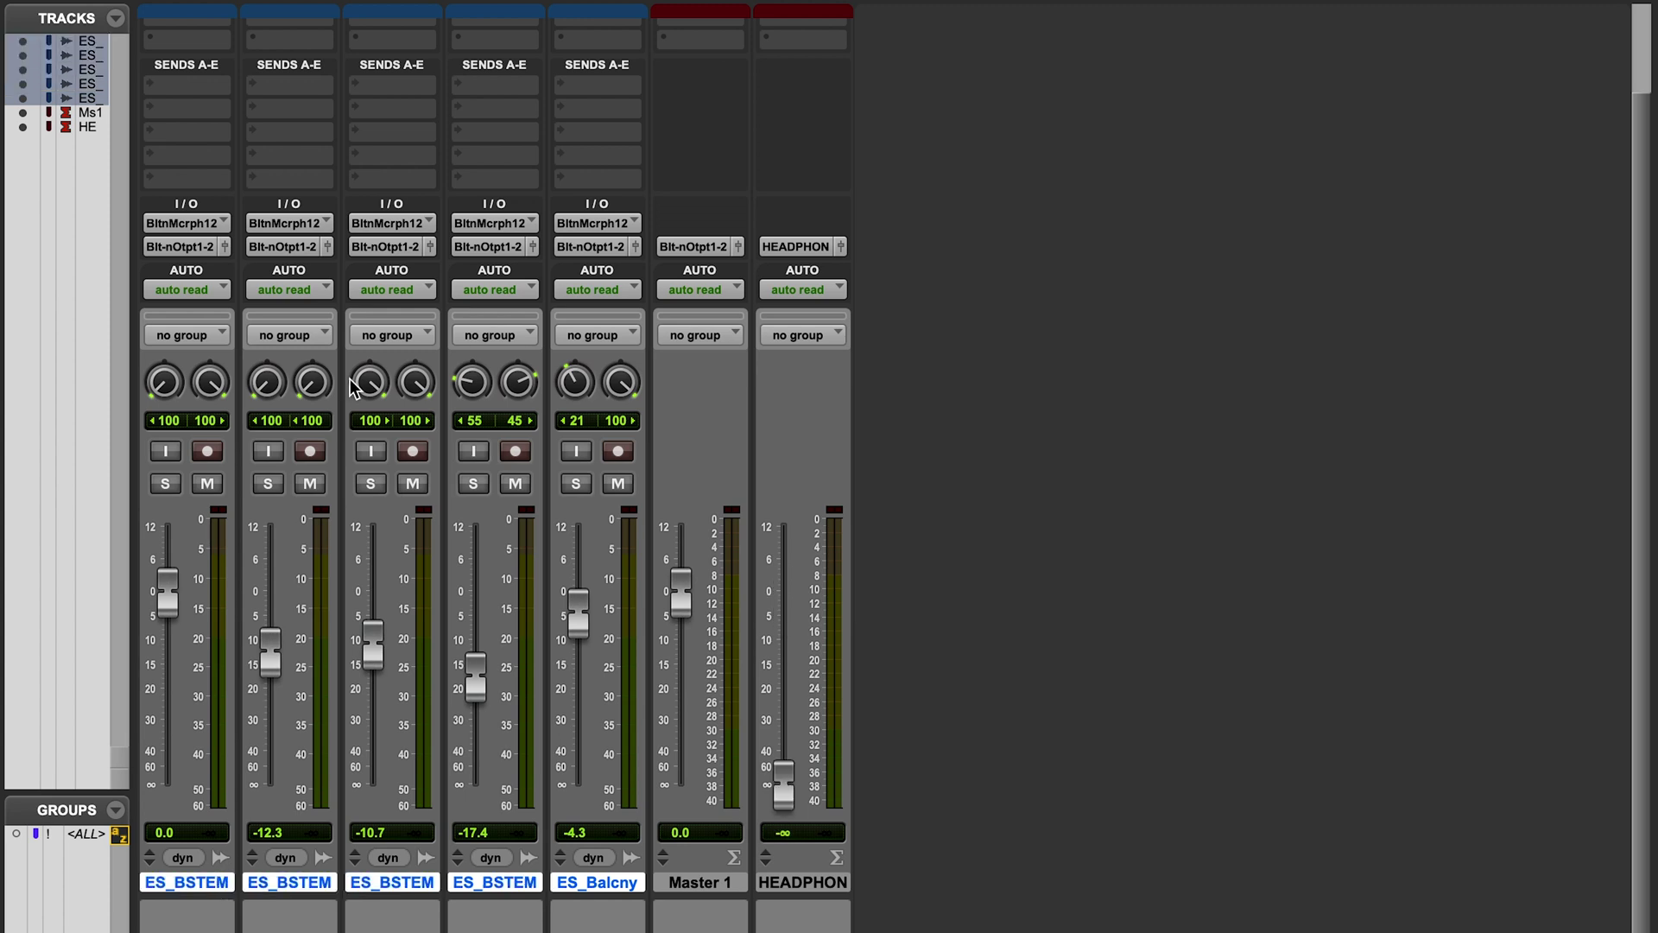
click(203, 85)
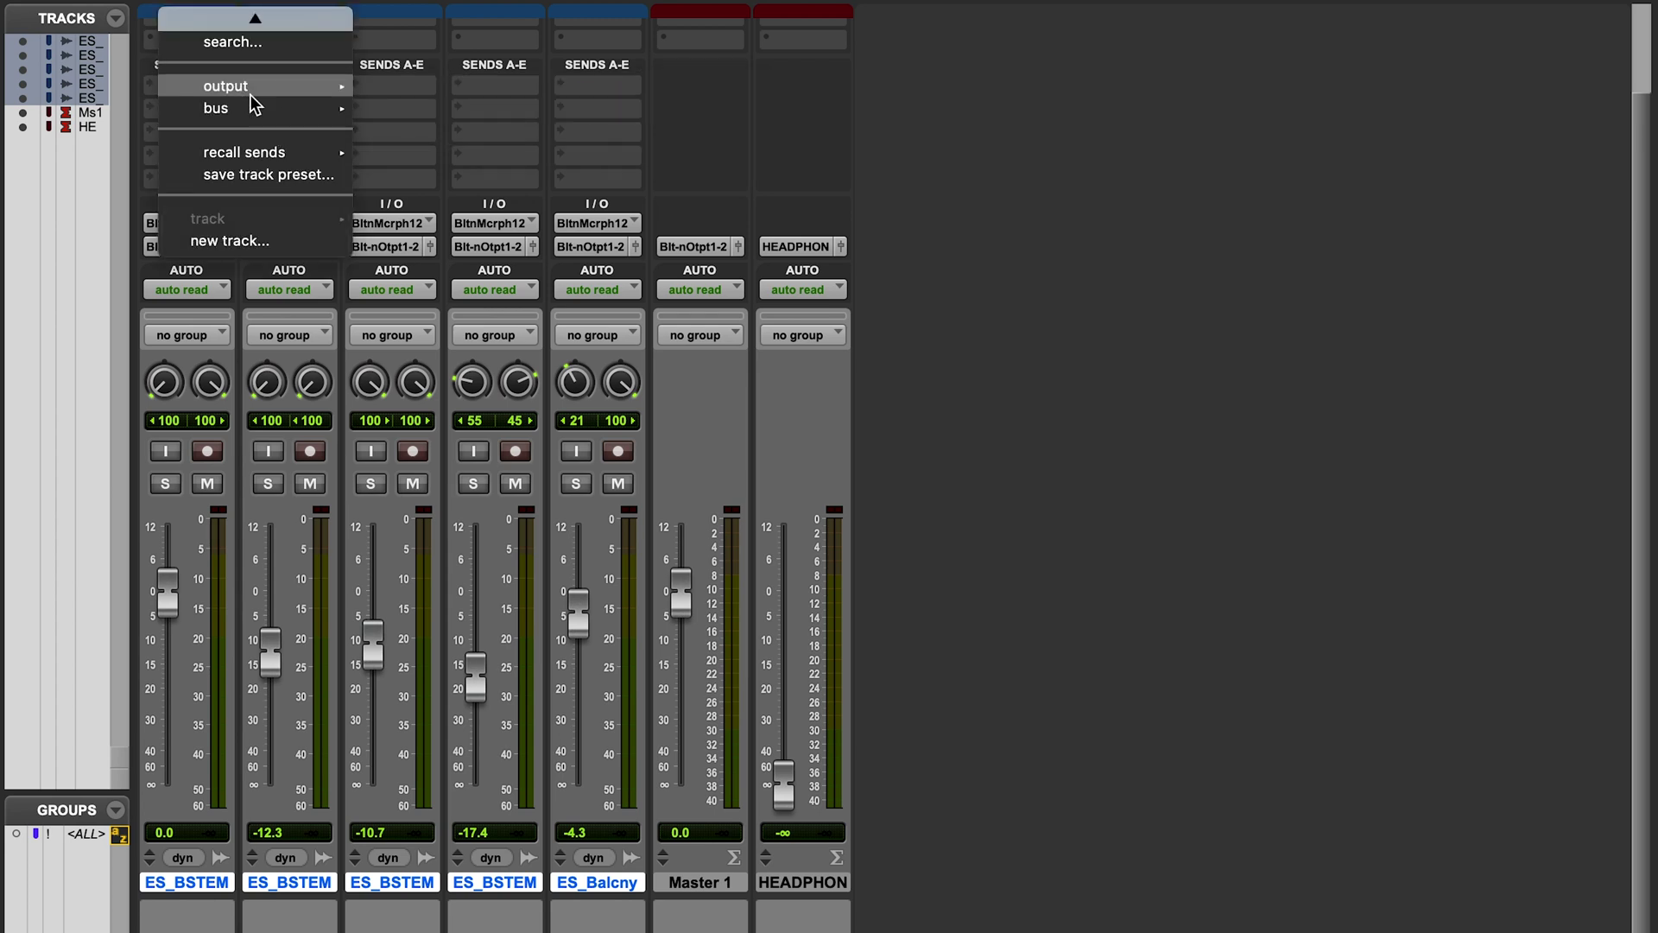
mouse_move(252, 110)
click(419, 111)
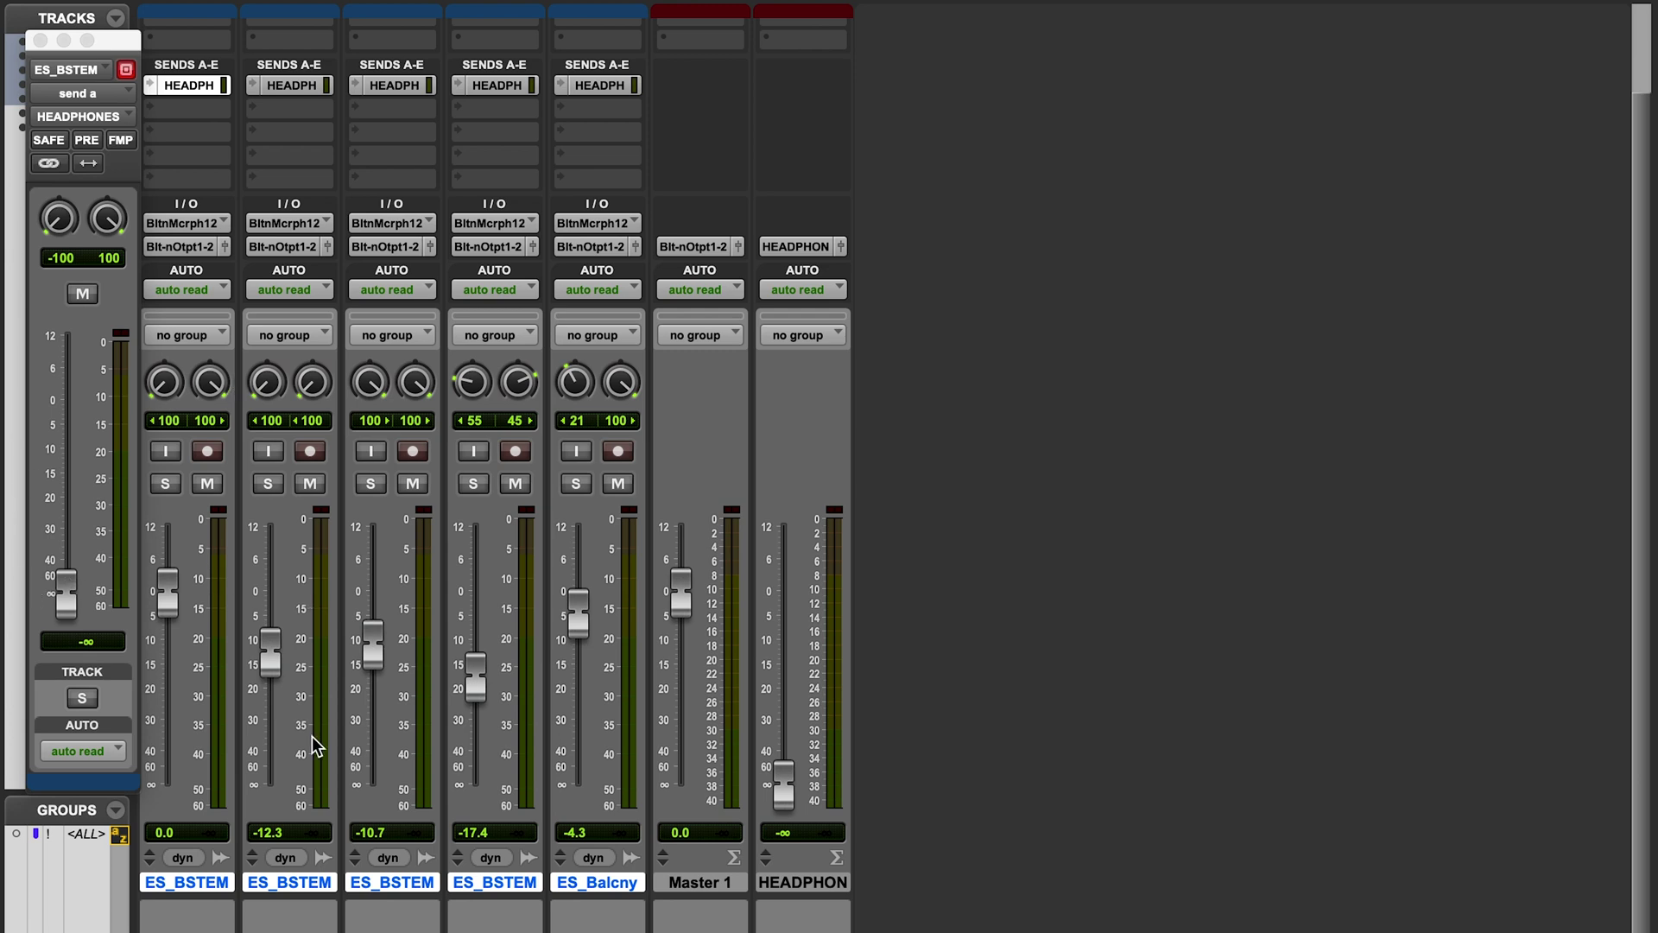
Reselect all five stem tracks and copy the fader mix to Send A with Option+Cmd+H
click(362, 883)
click(220, 885)
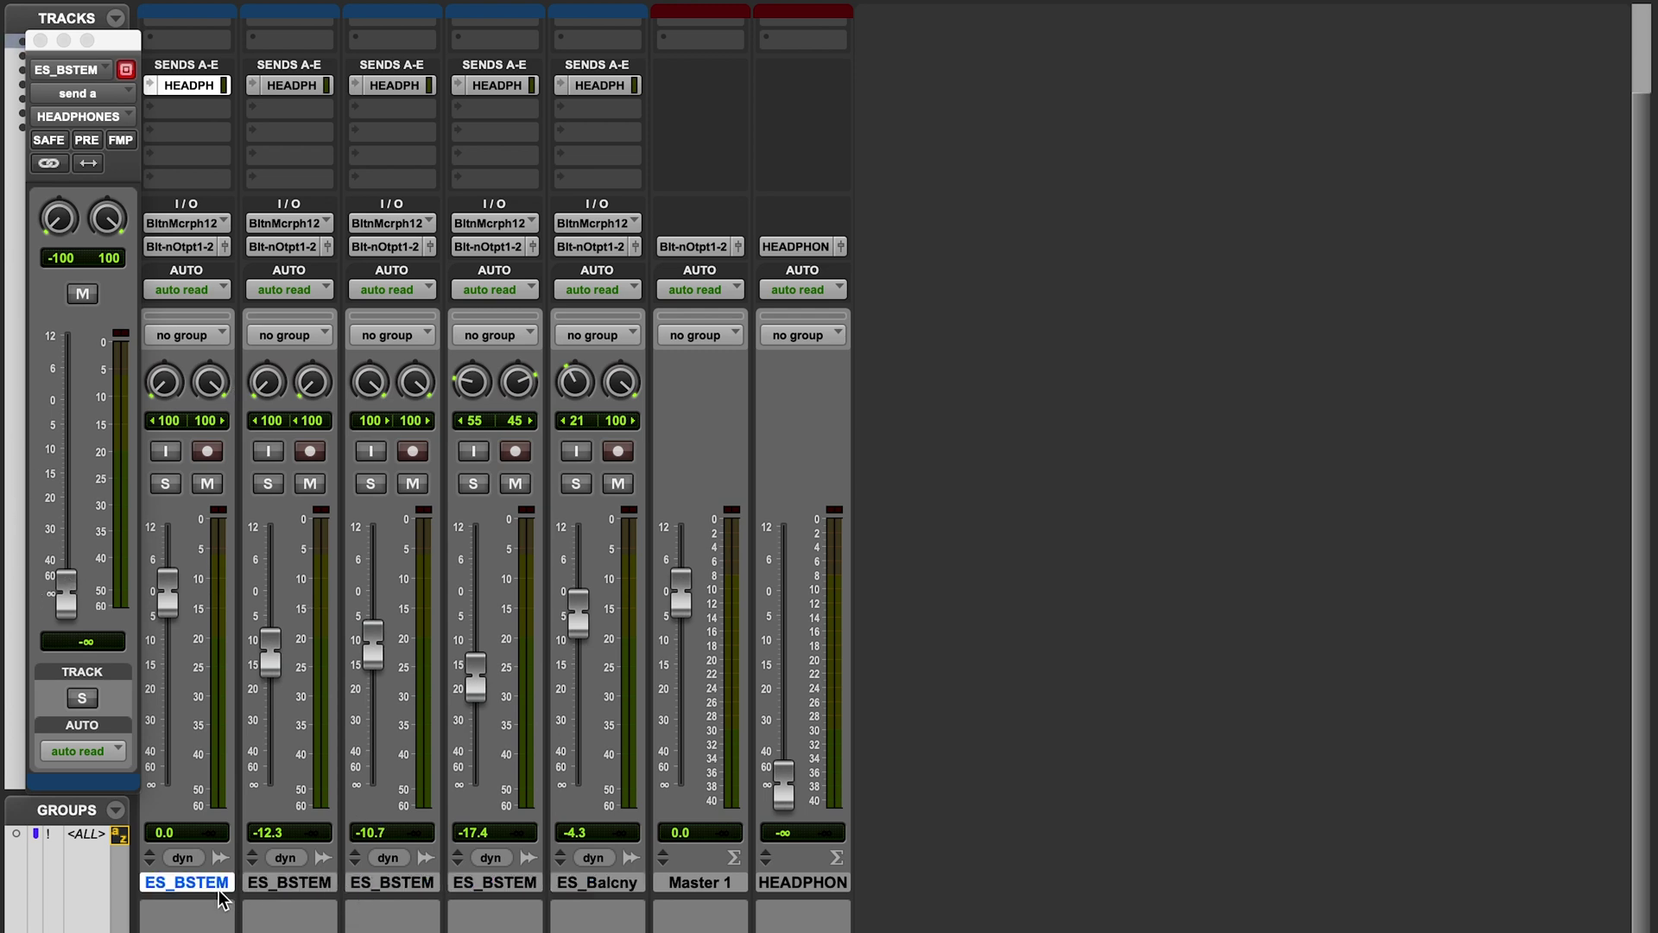
shift+click(596, 885)
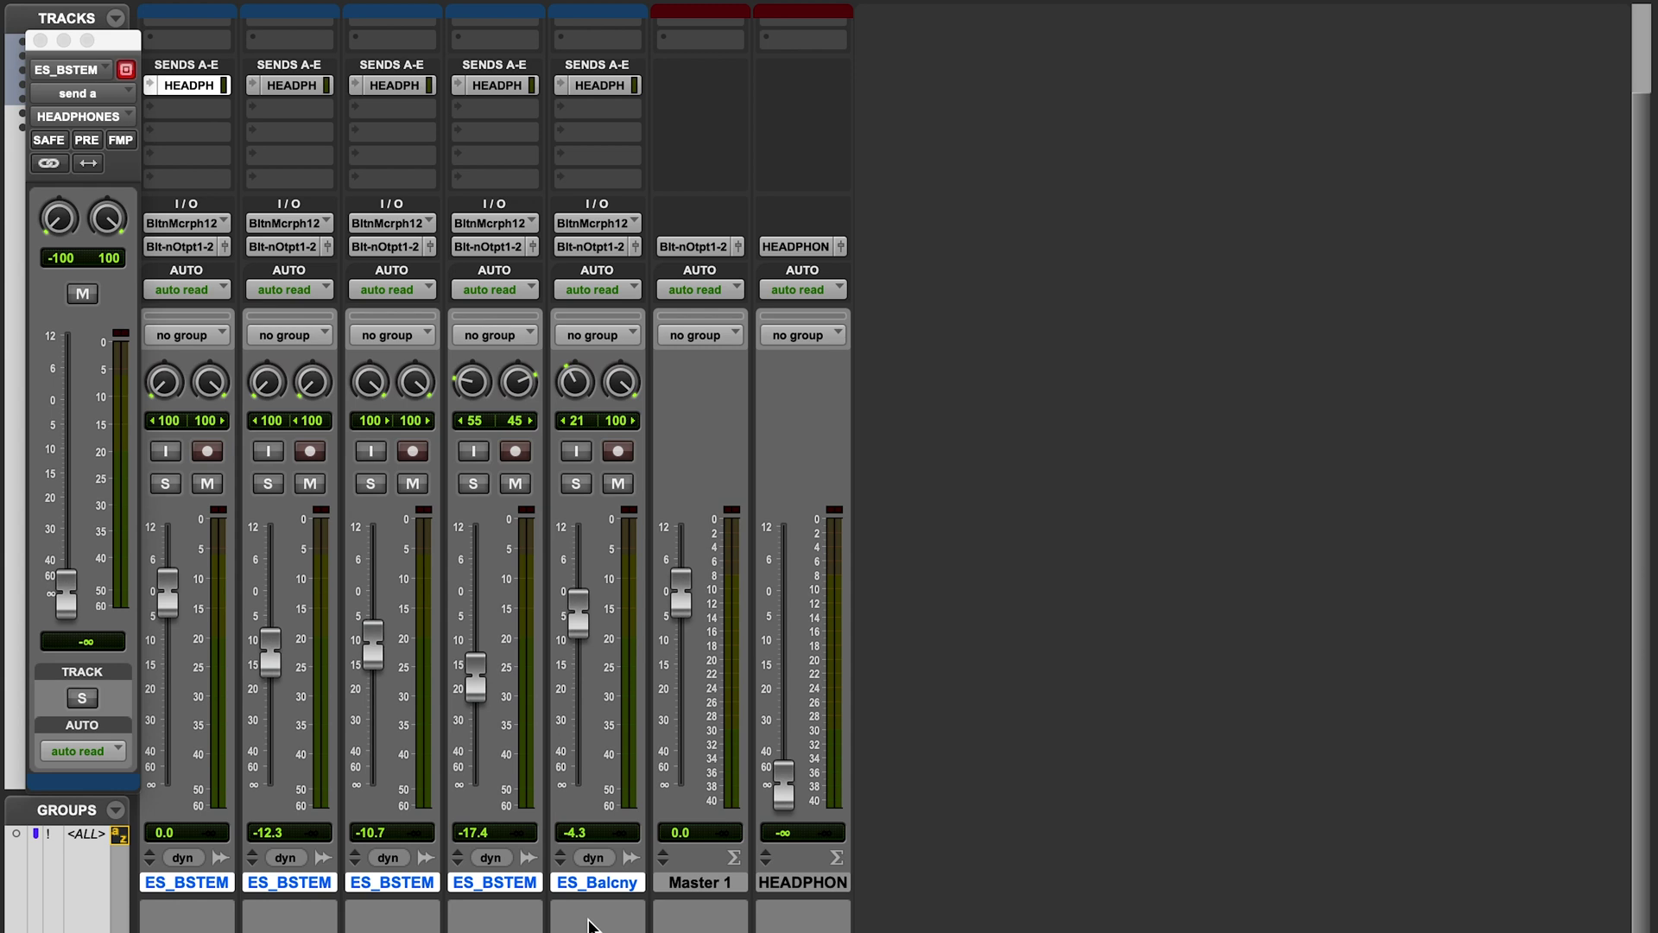
key(alt+super+h)
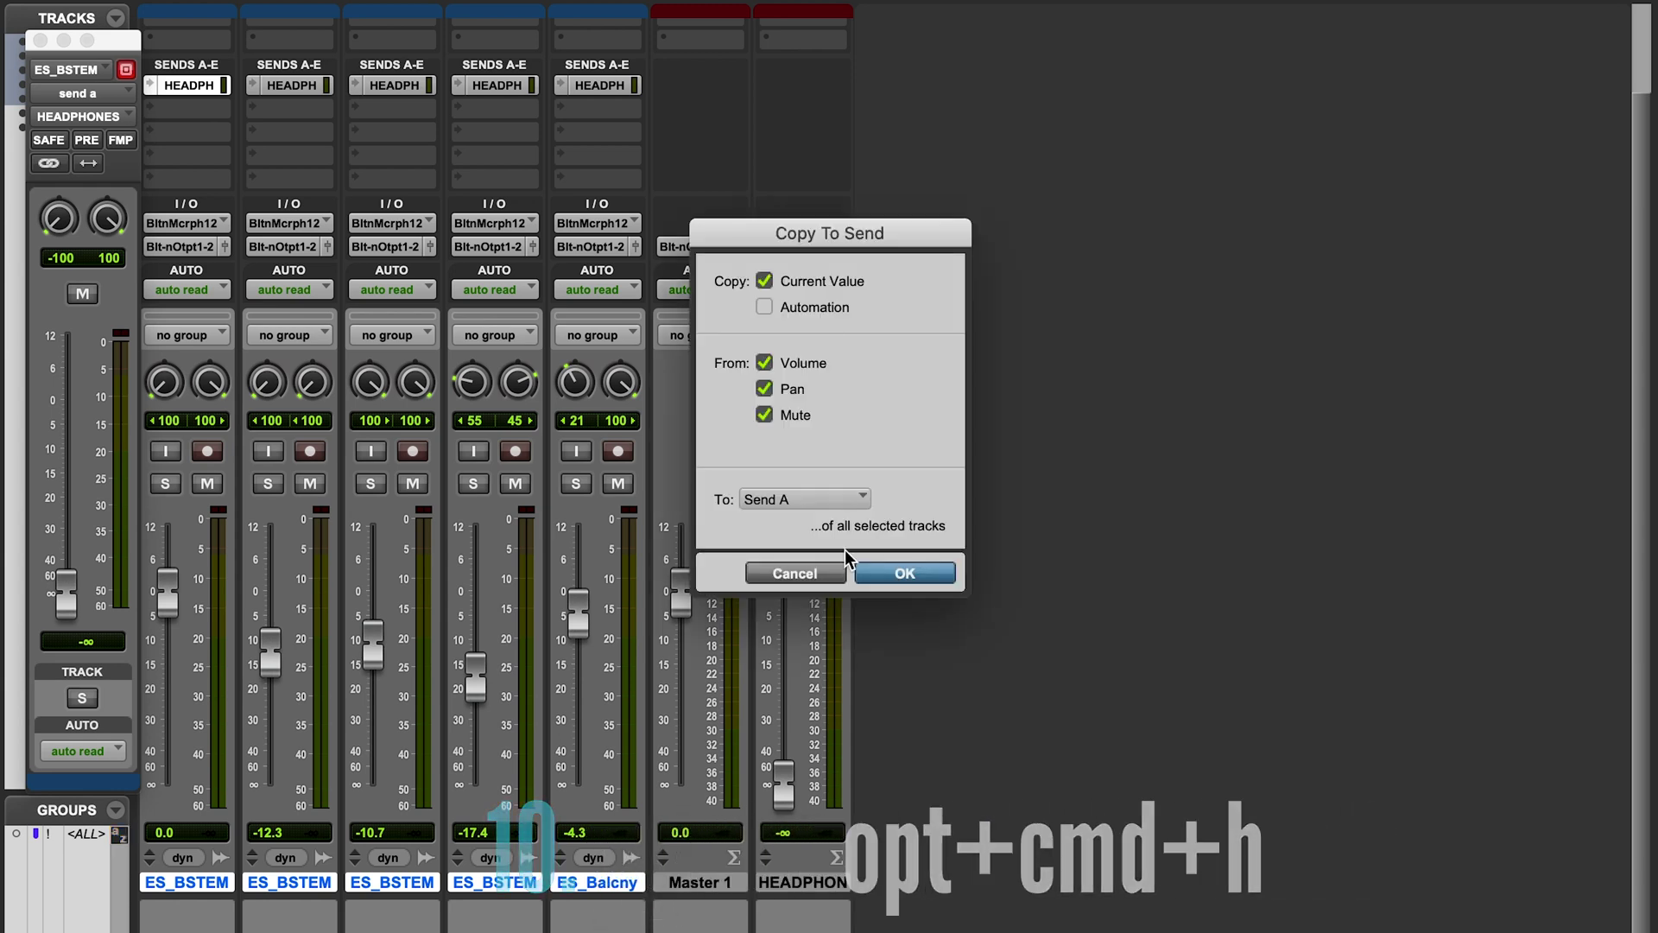
Copy the stems' current volume, pan and mute values into their Send A headphone sends
drag(801, 235, 1067, 288)
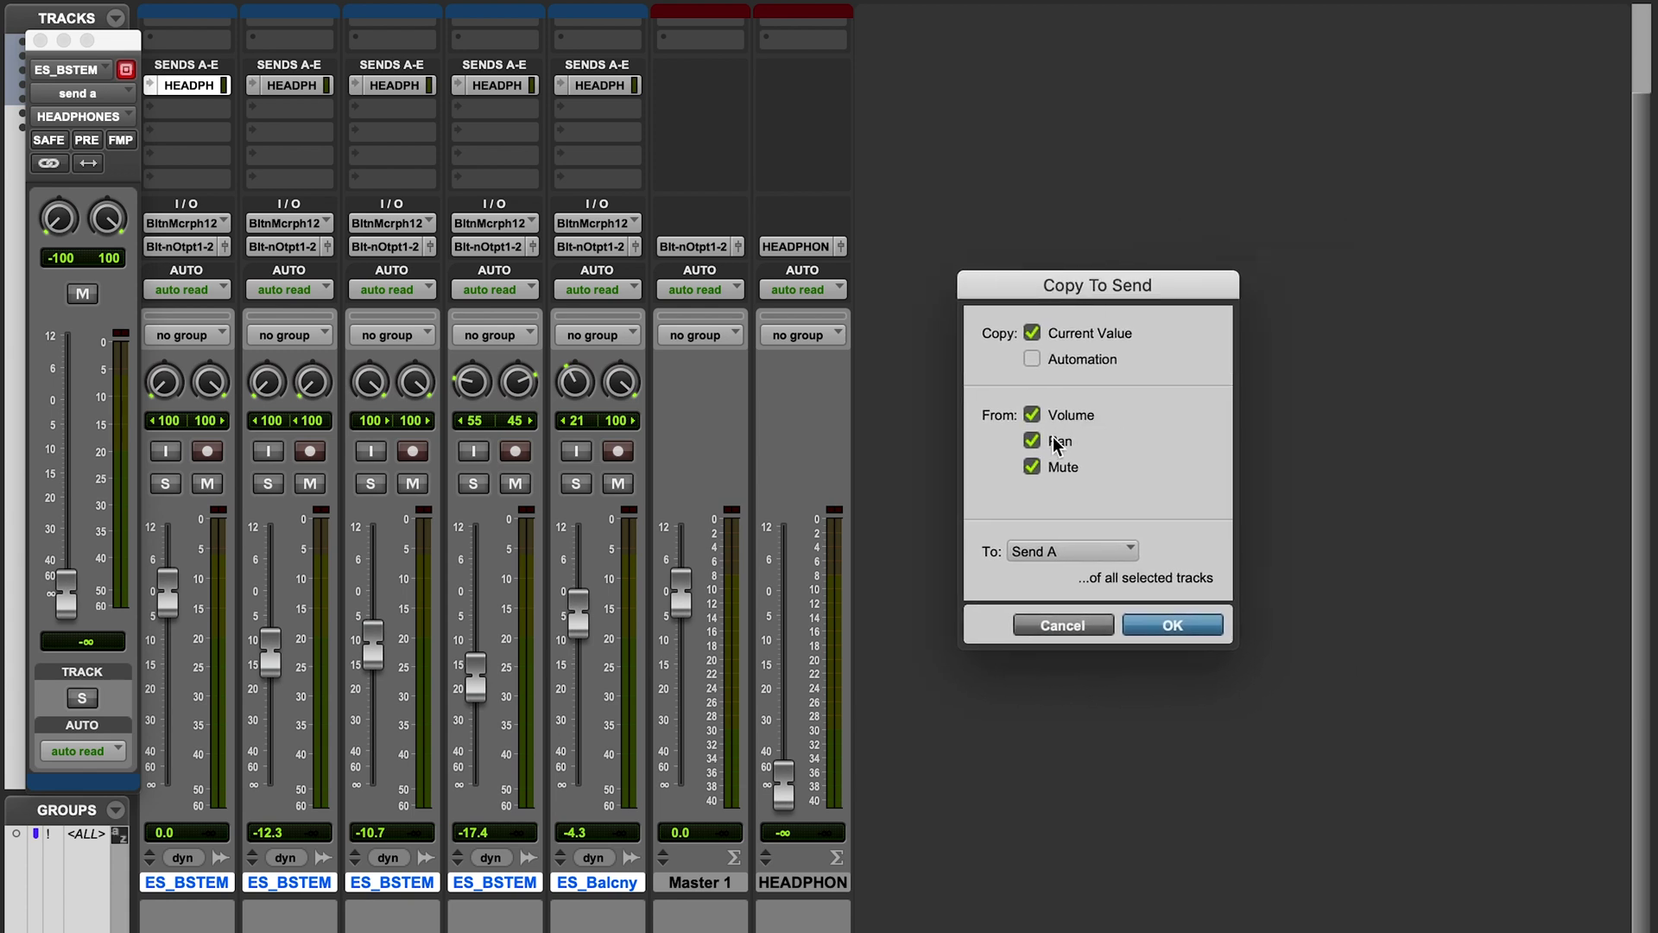
click(1087, 555)
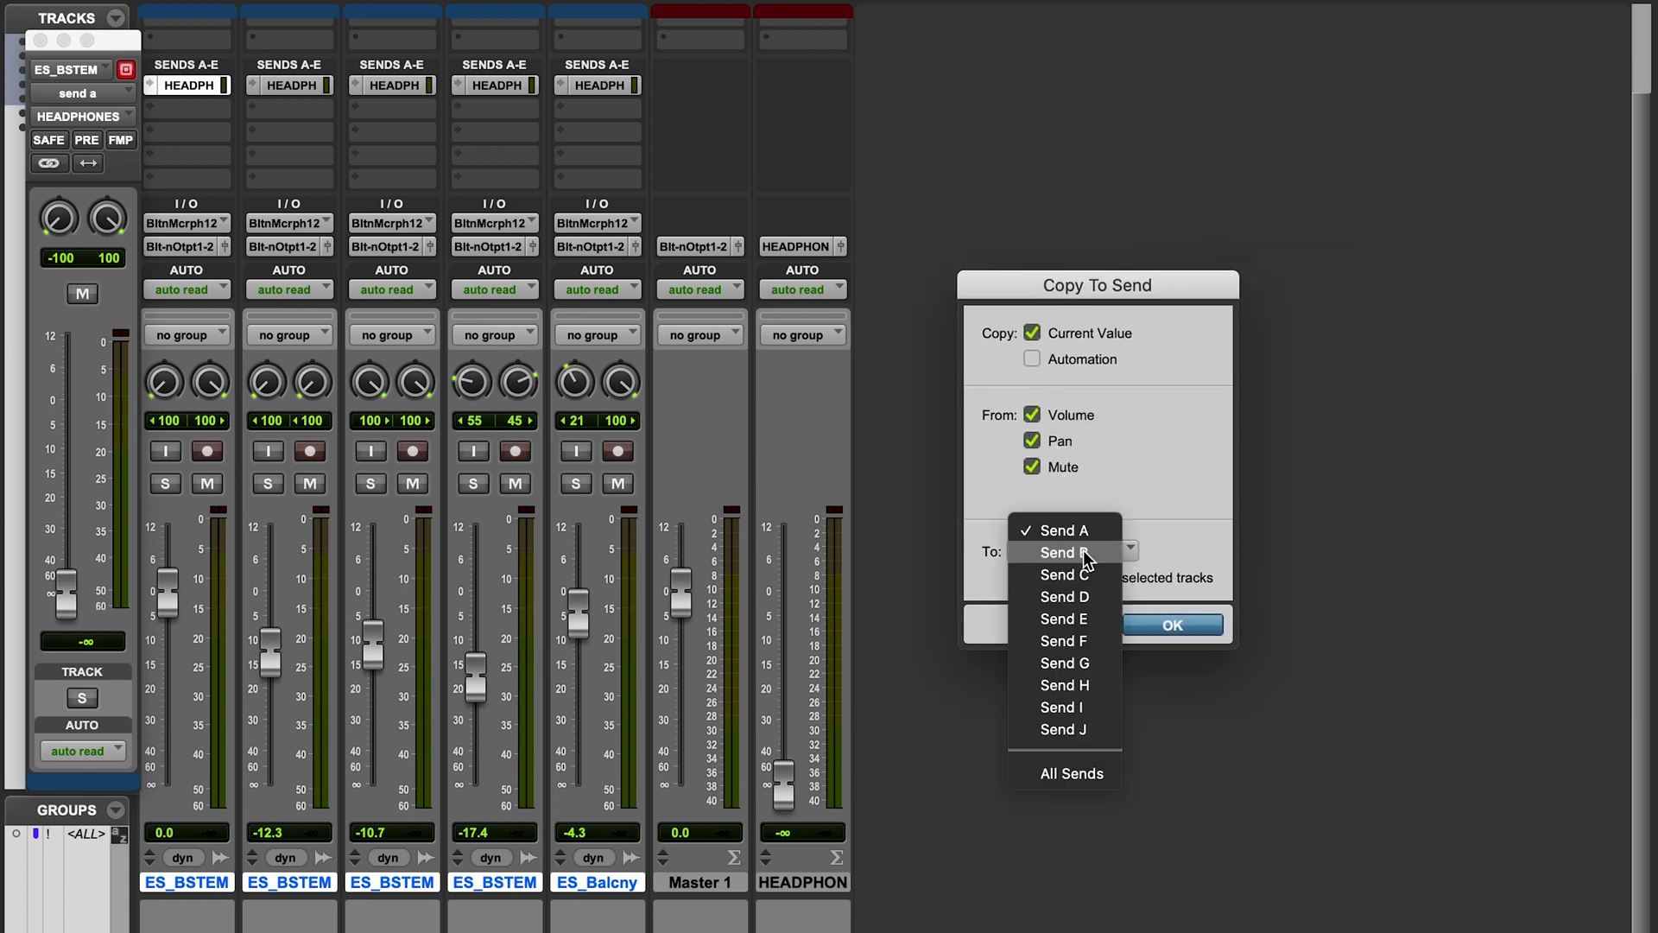
click(1084, 529)
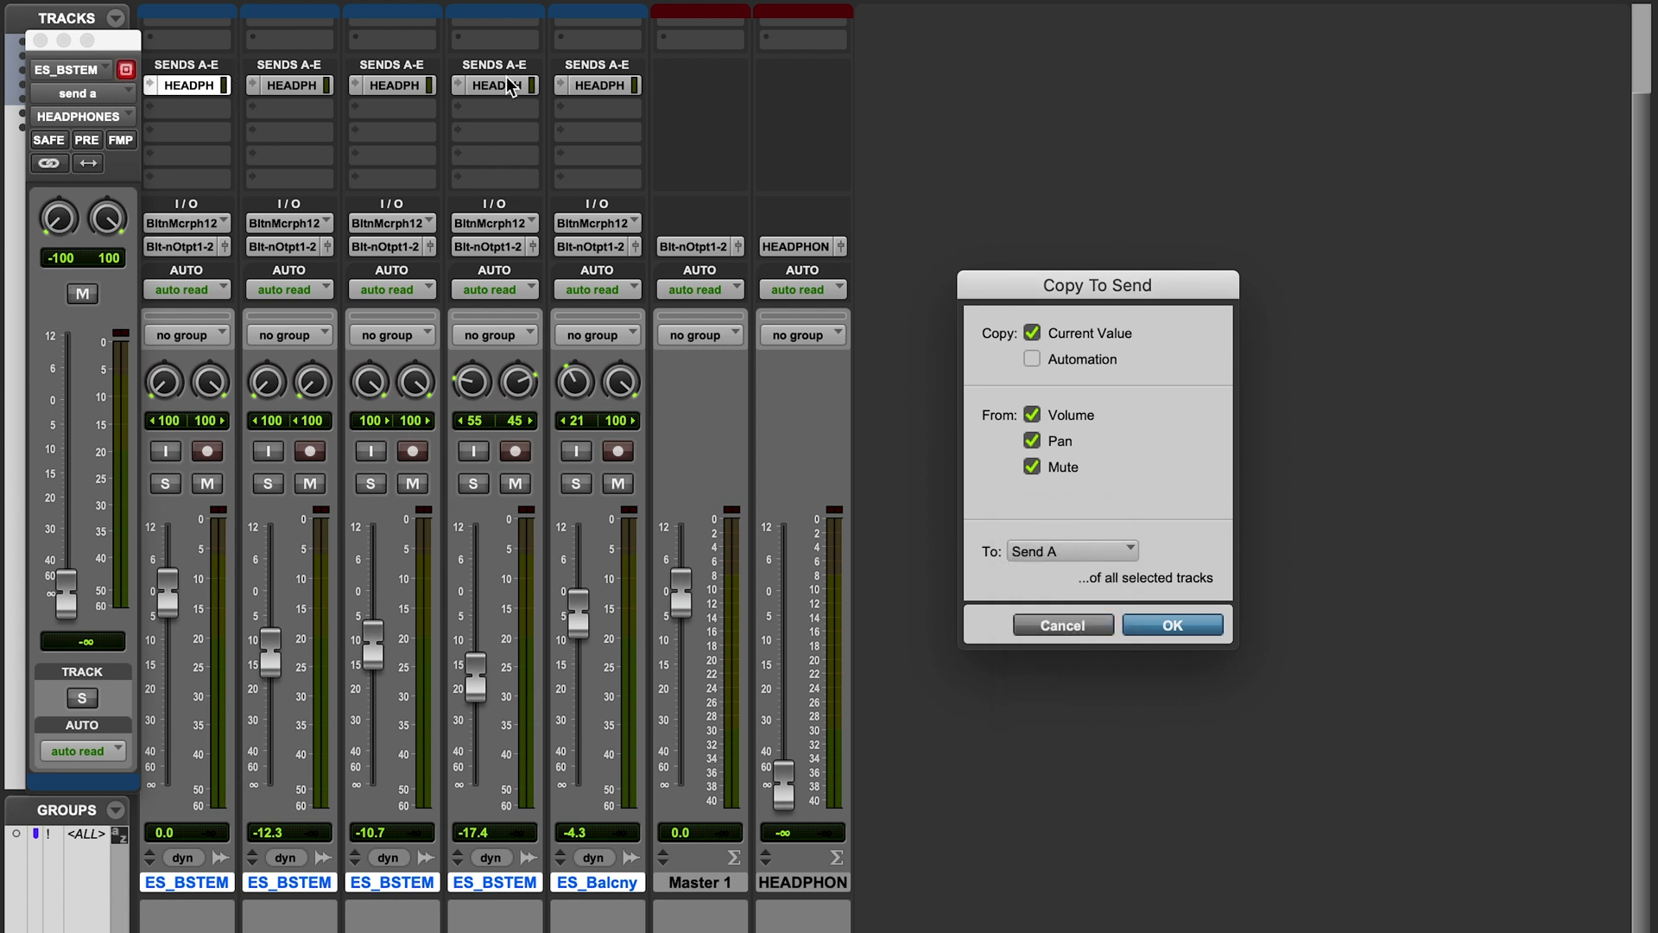
click(1210, 628)
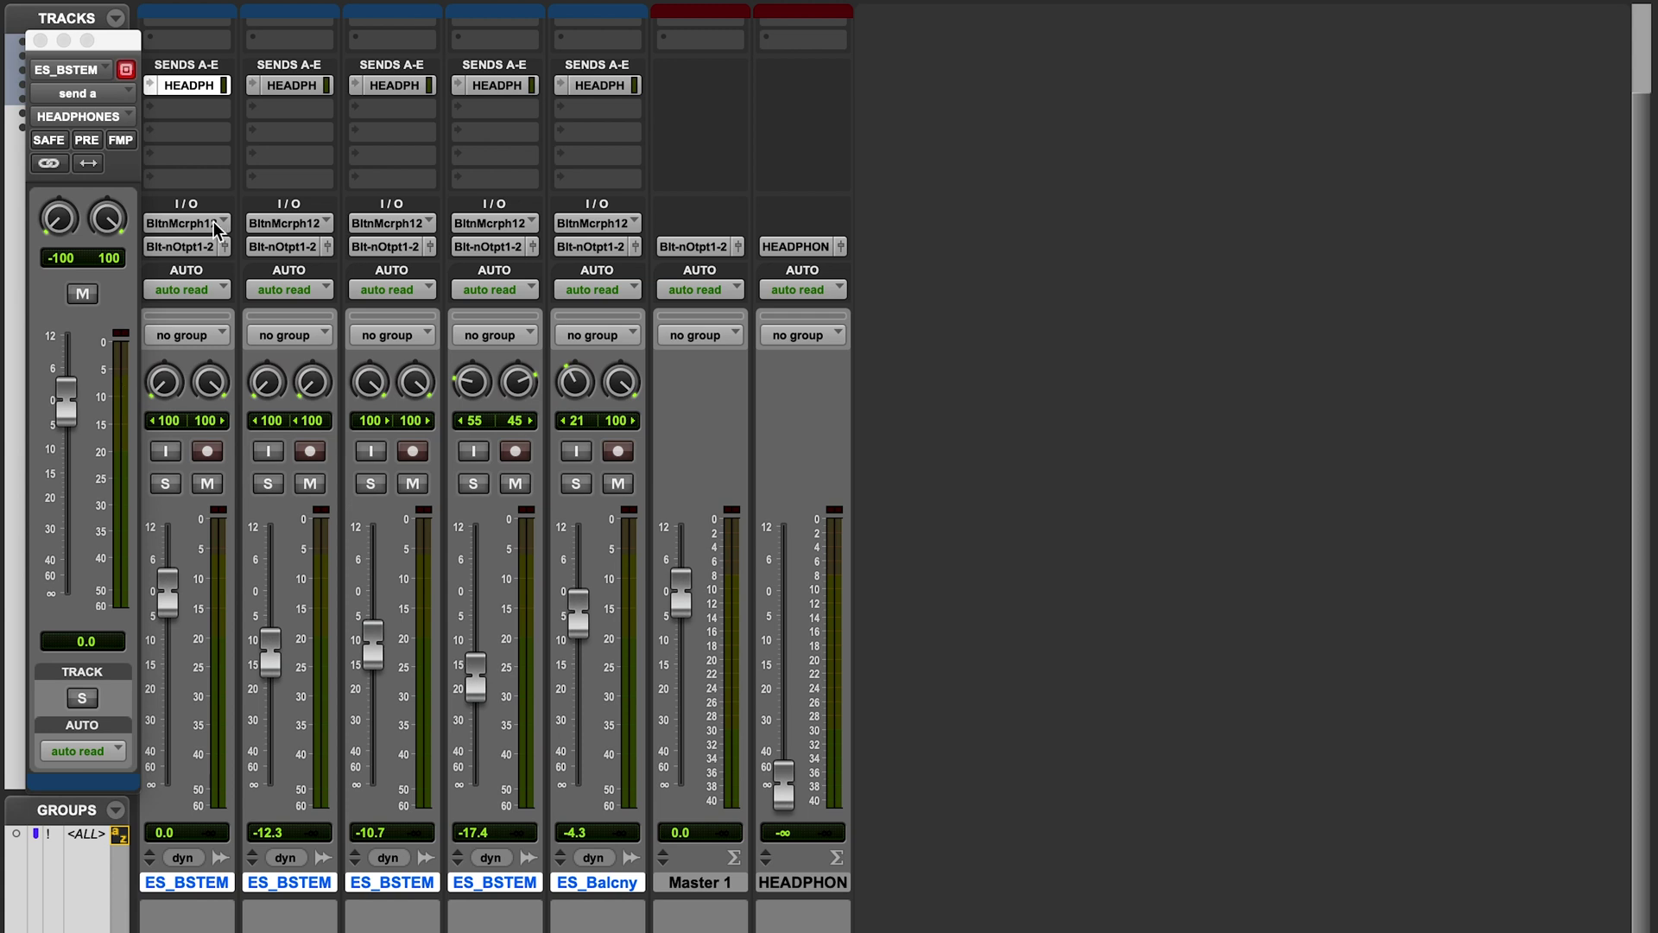
Check the four stems' HEADPHONES sends, then raise the HEADPHONES aux fader up from -∞ dB
click(304, 86)
click(390, 90)
click(507, 90)
click(596, 89)
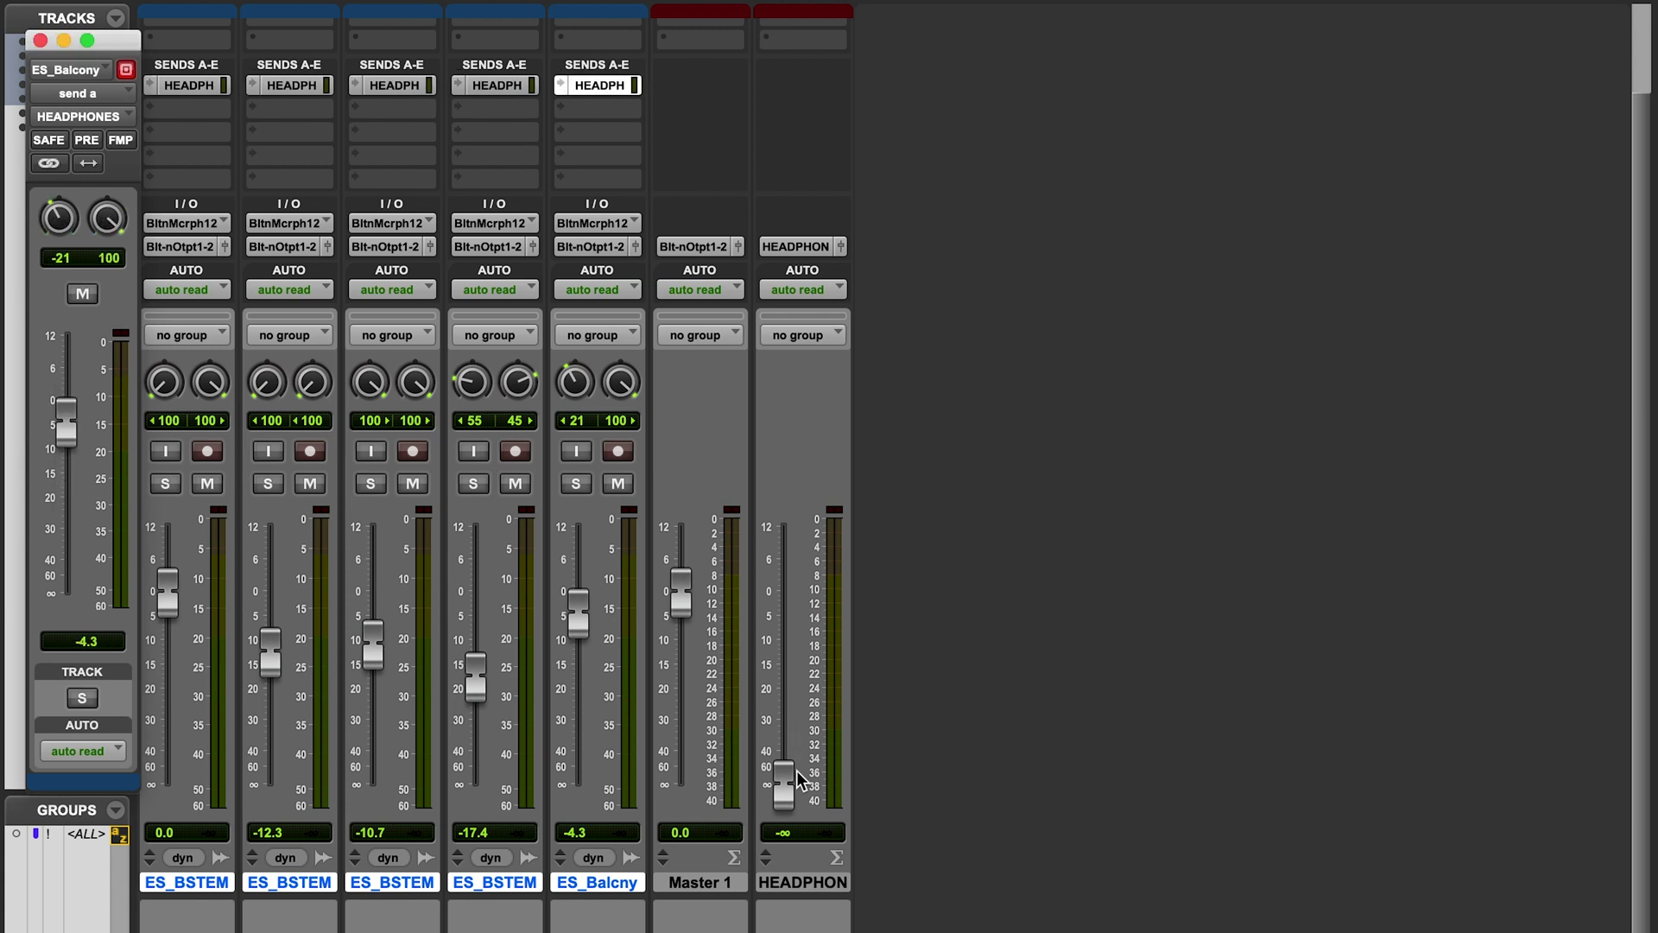
click(794, 789)
drag(794, 790, 771, 735)
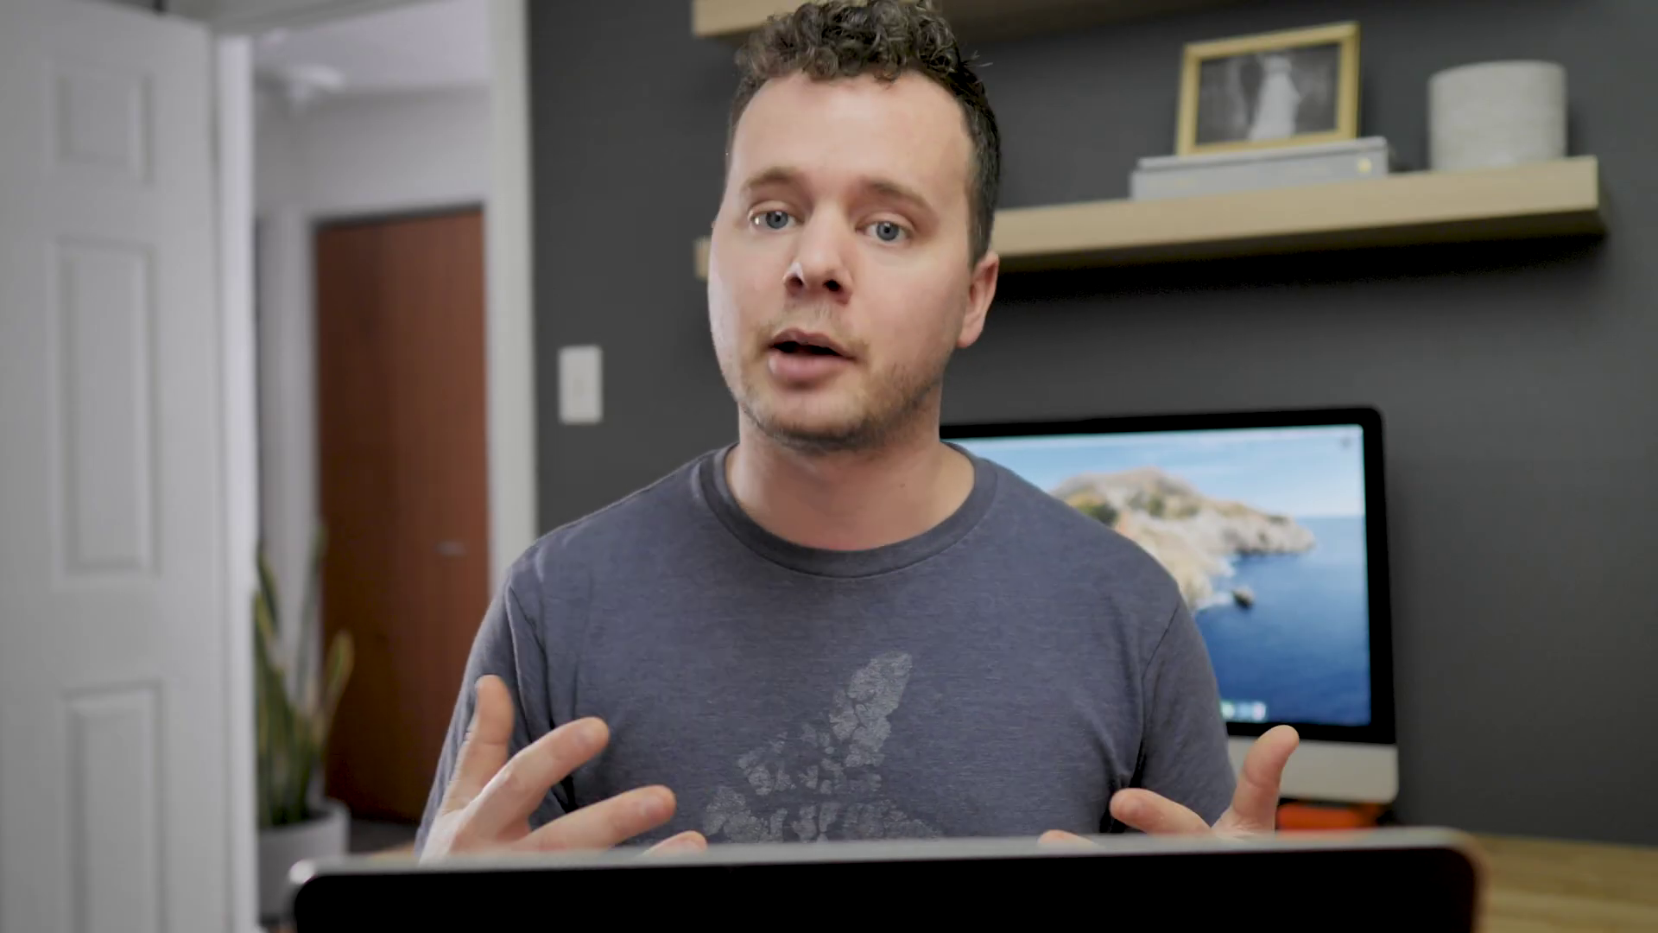